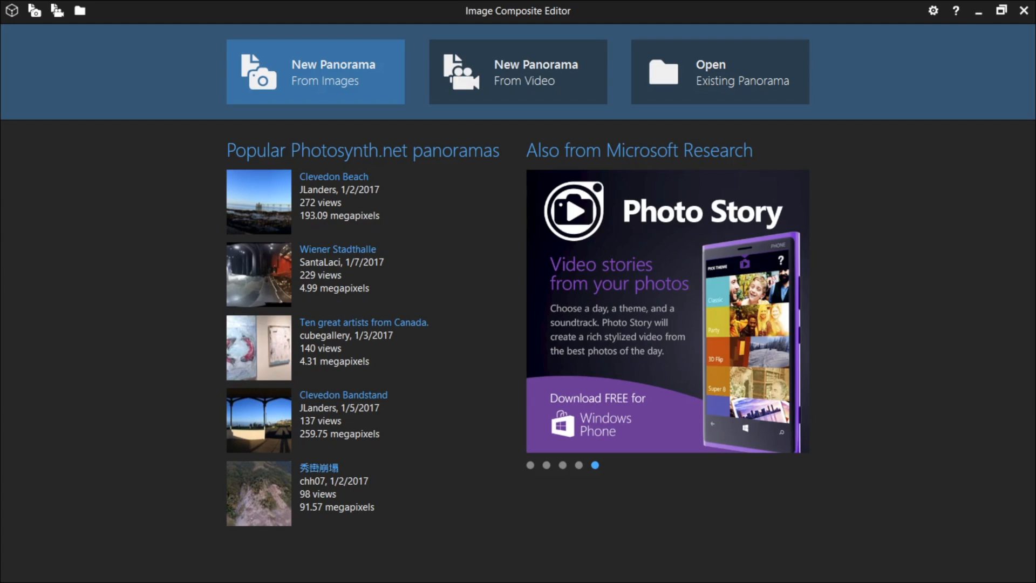
Step: Create a new panorama from the images DJI_0001 through DJI_0034 in the 100MEDIA folder
click(316, 72)
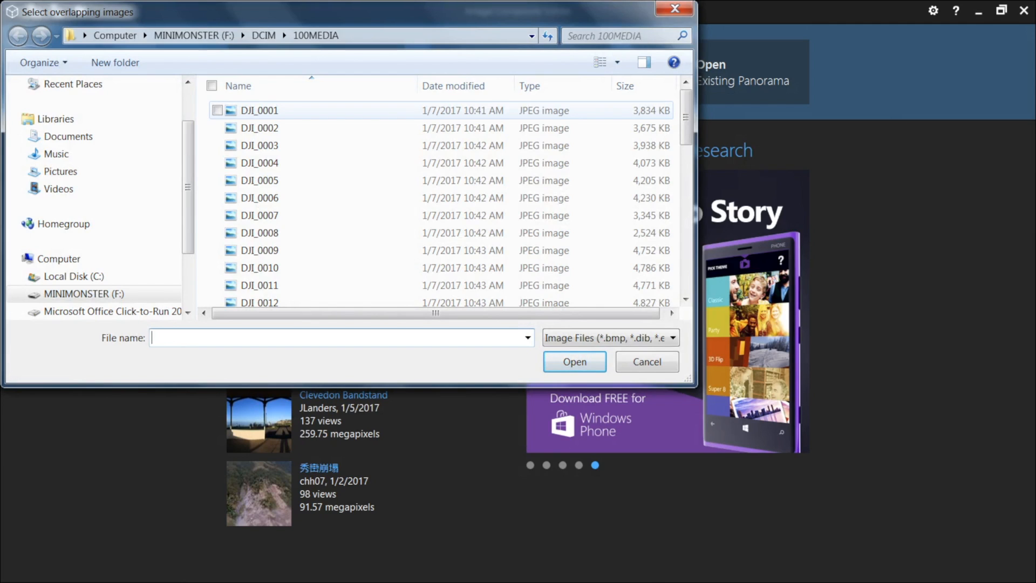
click(259, 110)
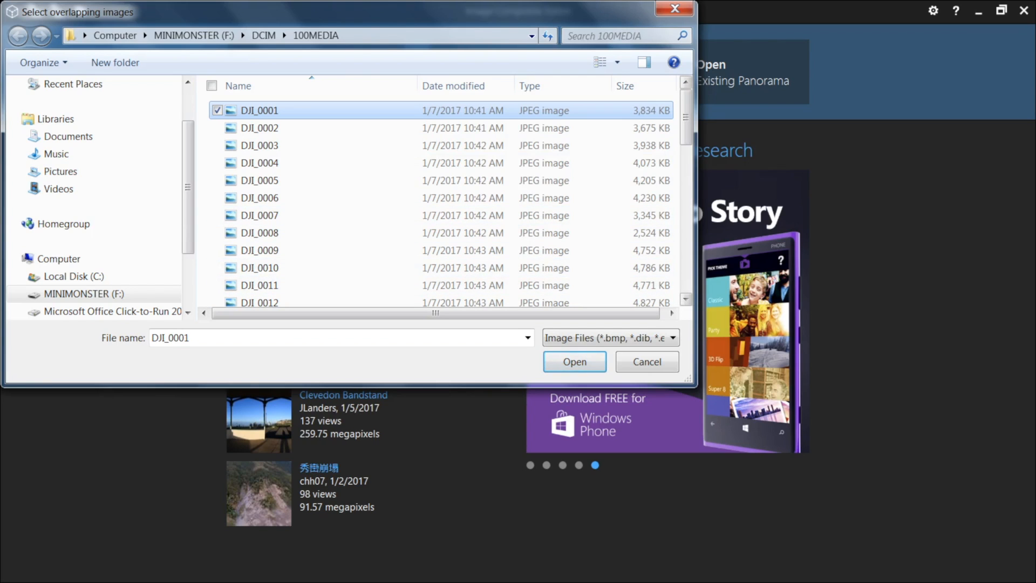
scroll(439, 205, down, 4)
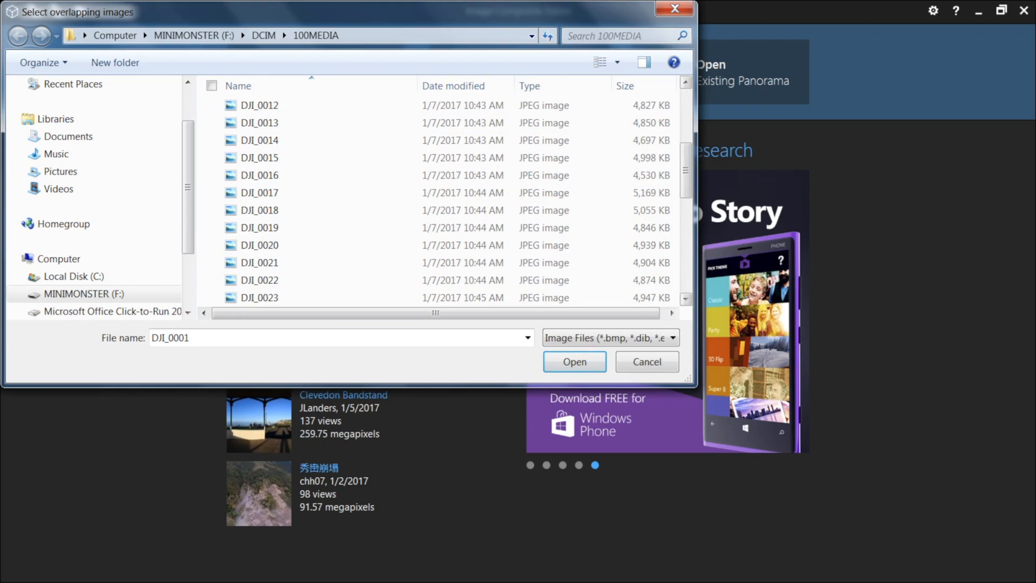
scroll(440, 205, down, 4)
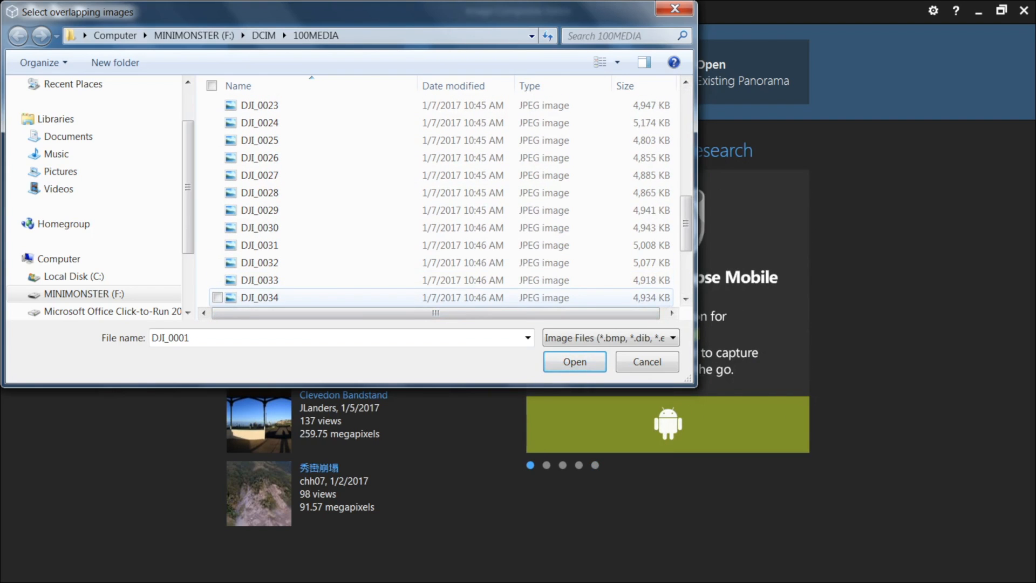
shift+click(259, 297)
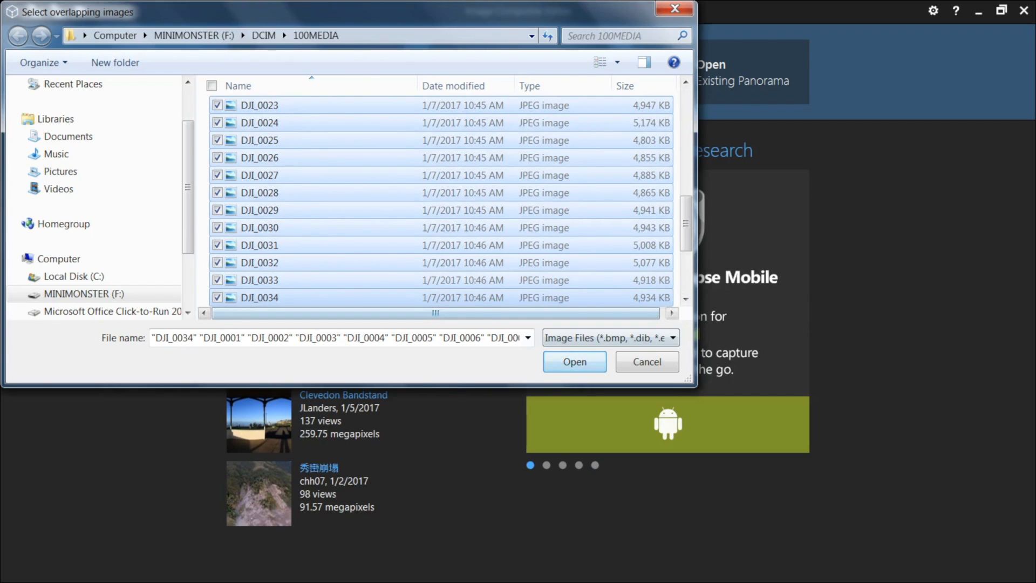
key(Tab)
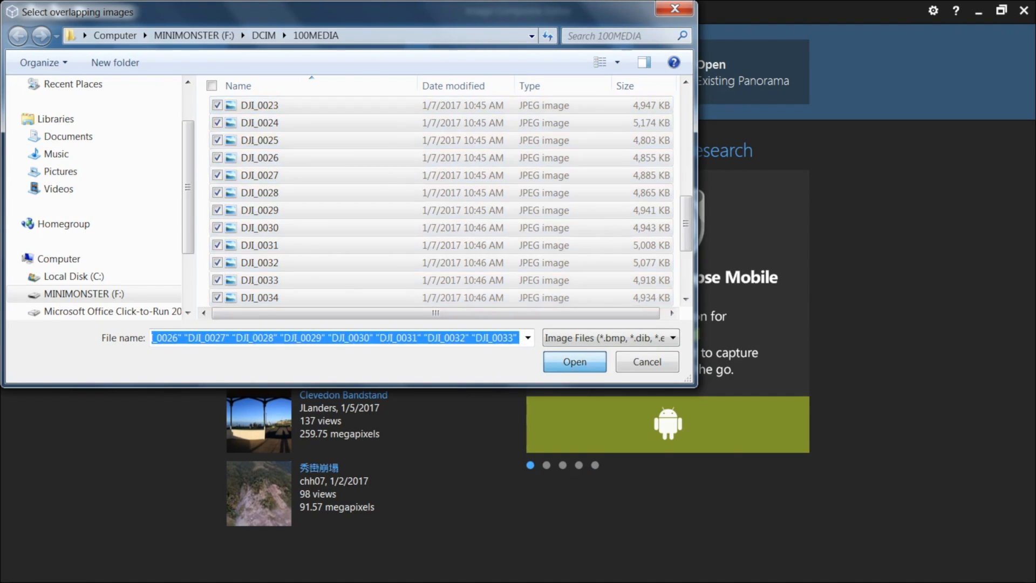
key(Return)
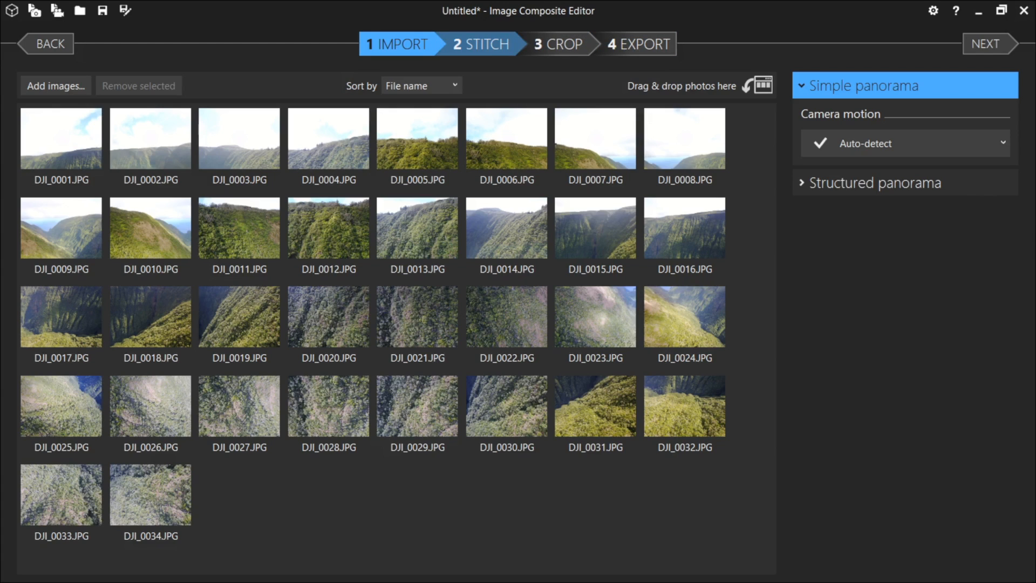
Step: Stitch the imported photos and fill the panorama's missing edges with auto completion
click(481, 44)
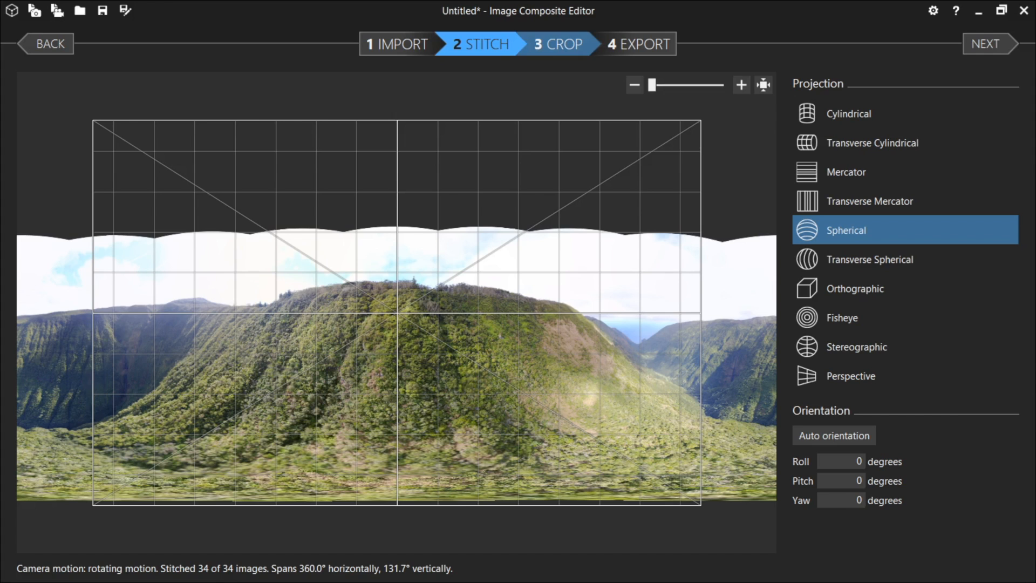
click(559, 43)
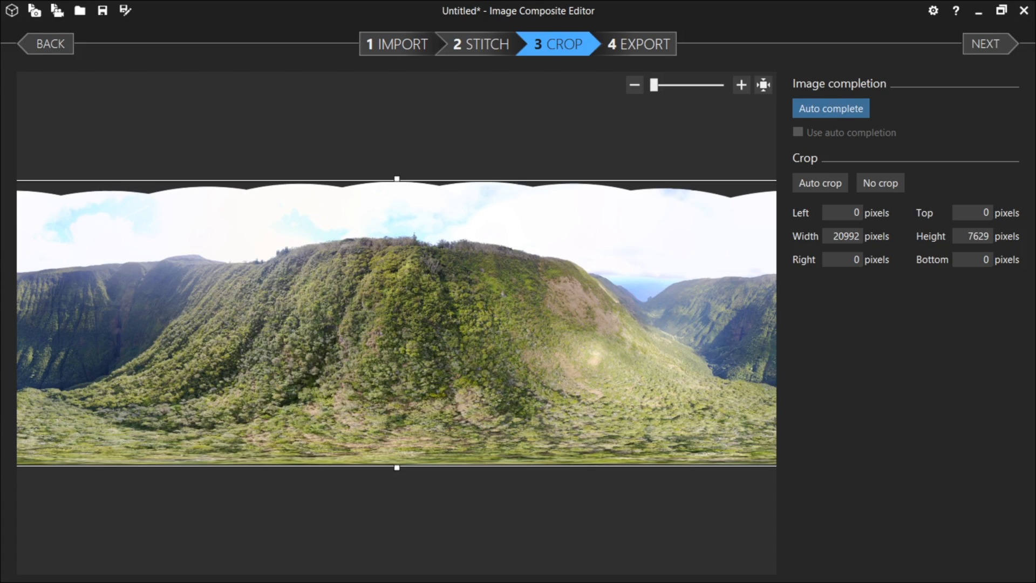
click(831, 109)
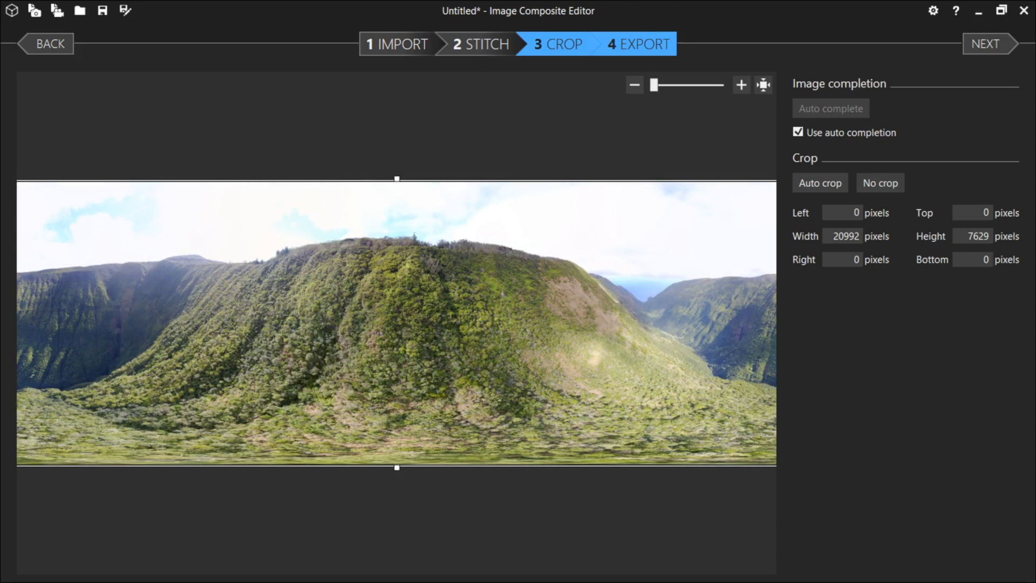
Step: Set the panorama's JPEG export quality to 100, Superb
click(638, 44)
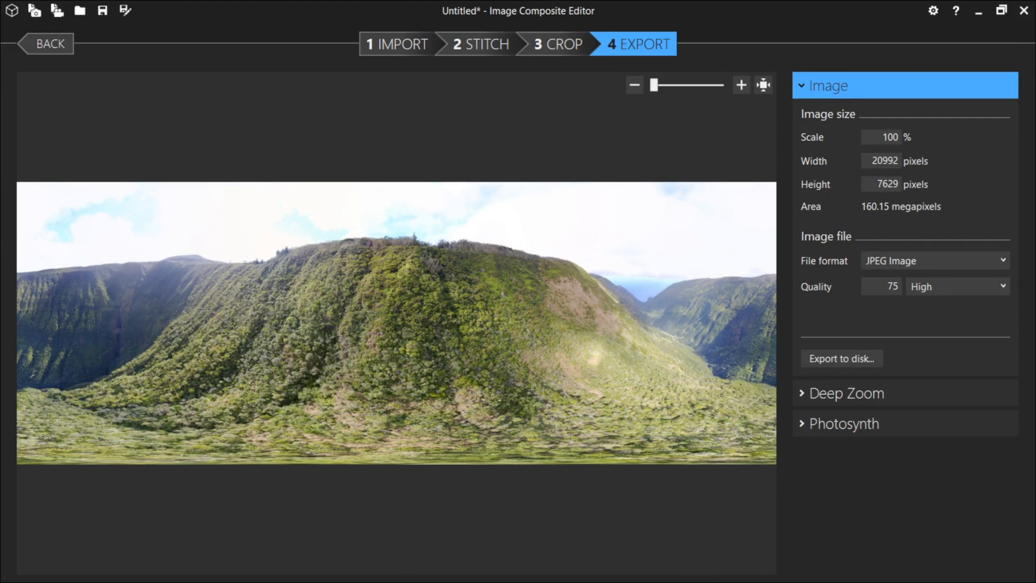
double_click(892, 287)
text(100)
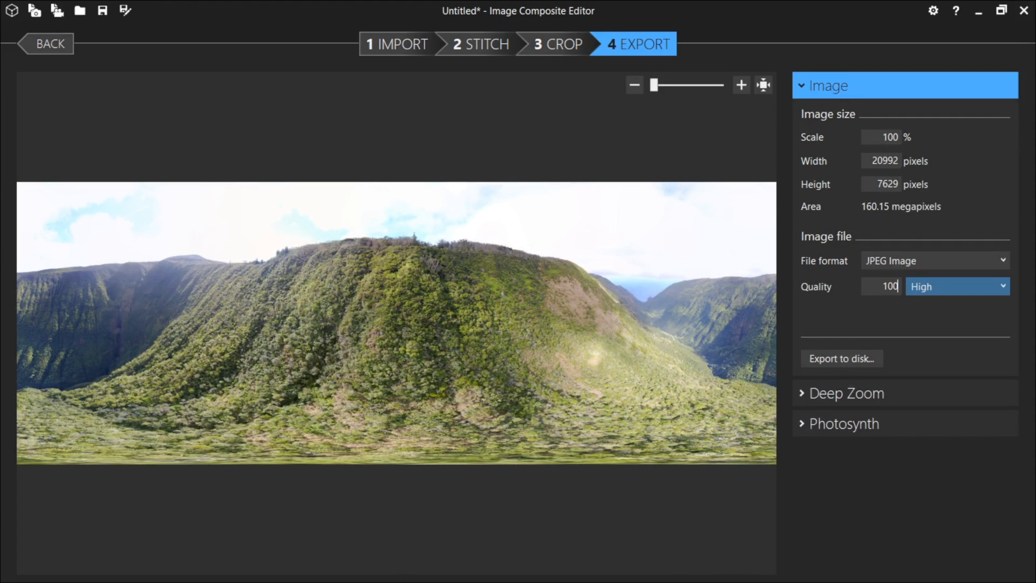
click(955, 286)
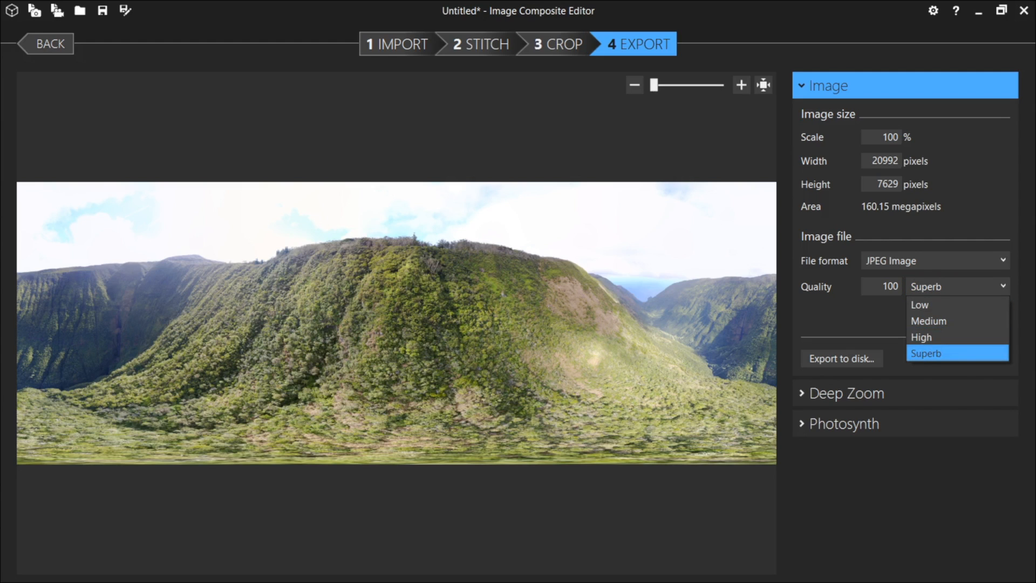
click(958, 353)
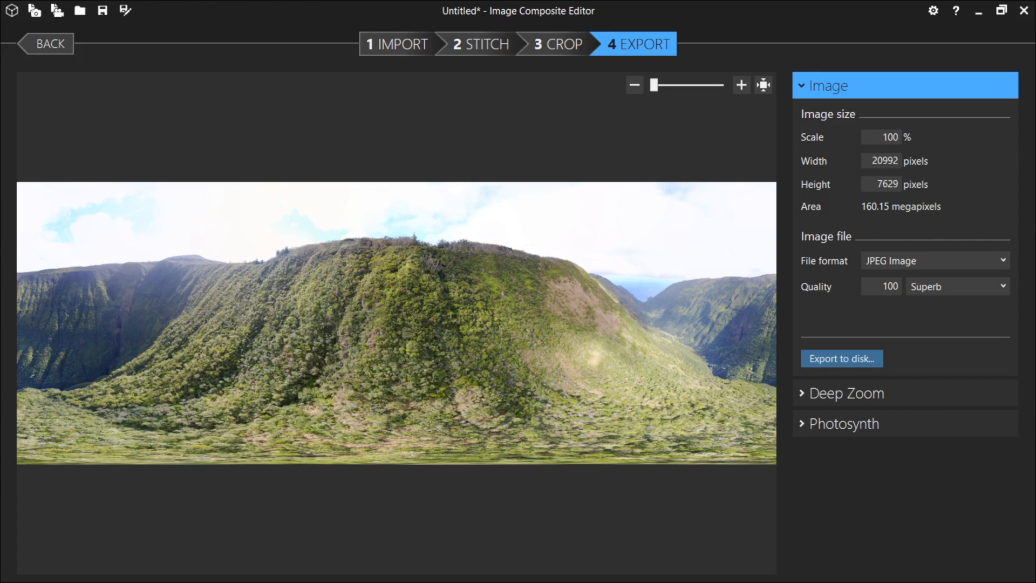
Step: Export the panorama to disk as a JPEG named "Waikolu Pano" in the 100MEDIA folder
click(842, 358)
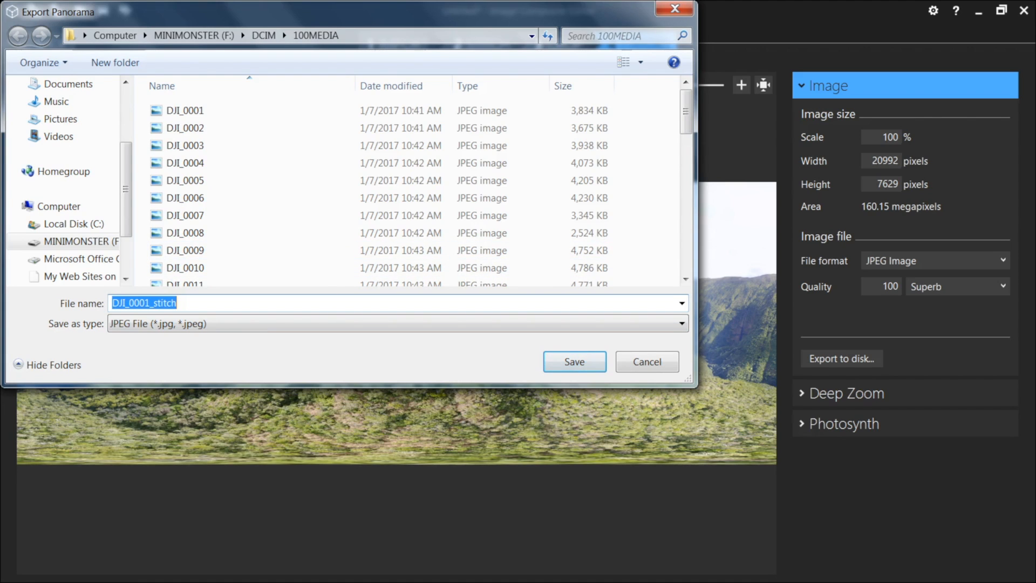
text(Waikol)
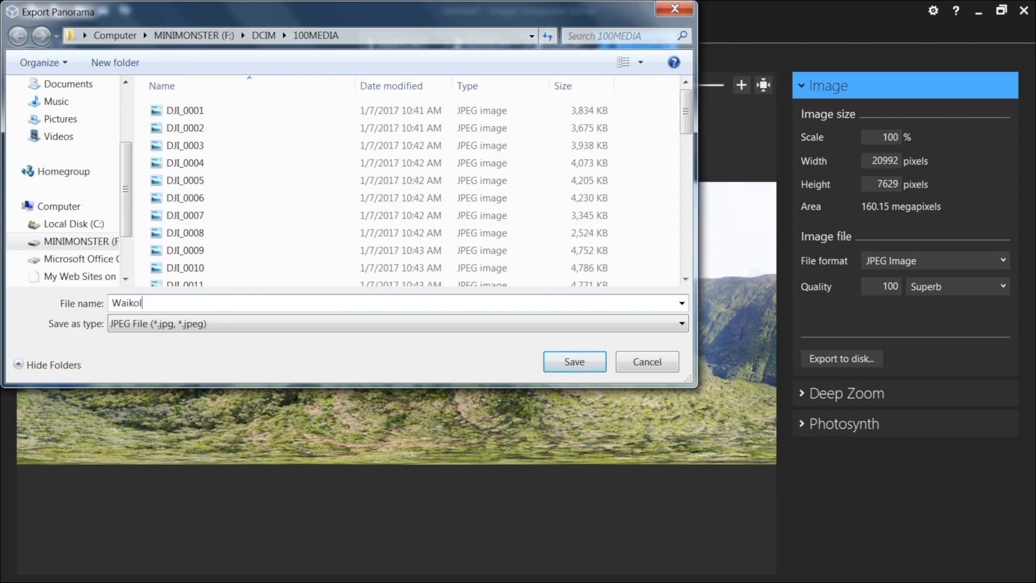
text(u Pano)
key(Tab)
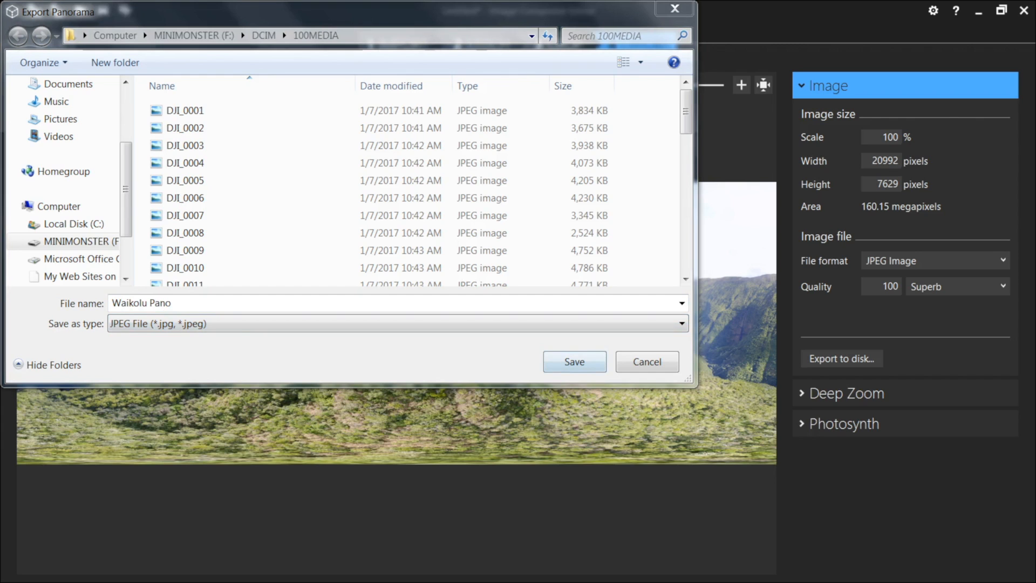
key(Return)
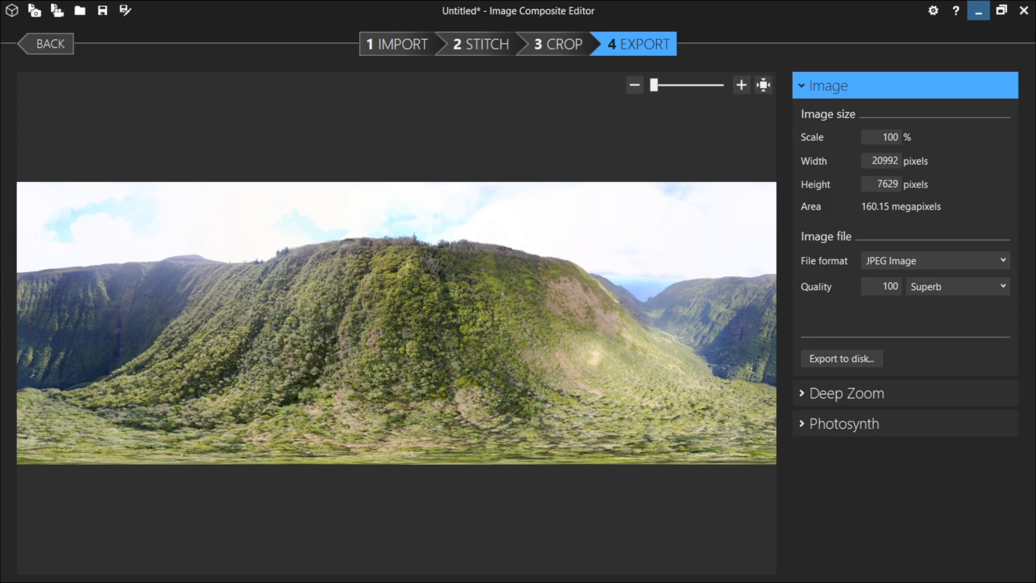
Step: Switch to Adobe Photoshop CS3 by launching it from the desktop's PhotoShop CS3 folder, and maximize its window
click(978, 11)
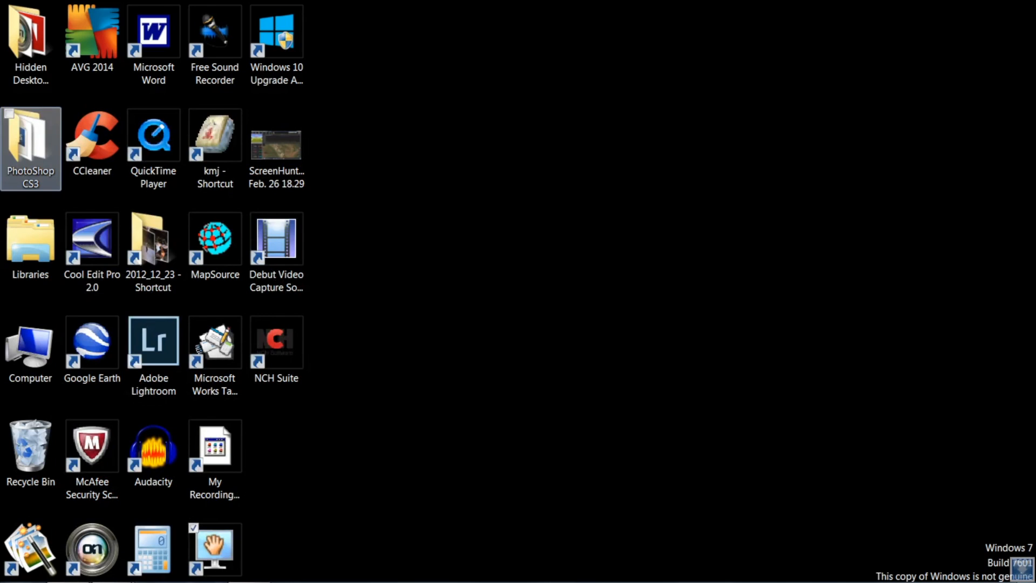
double_click(30, 141)
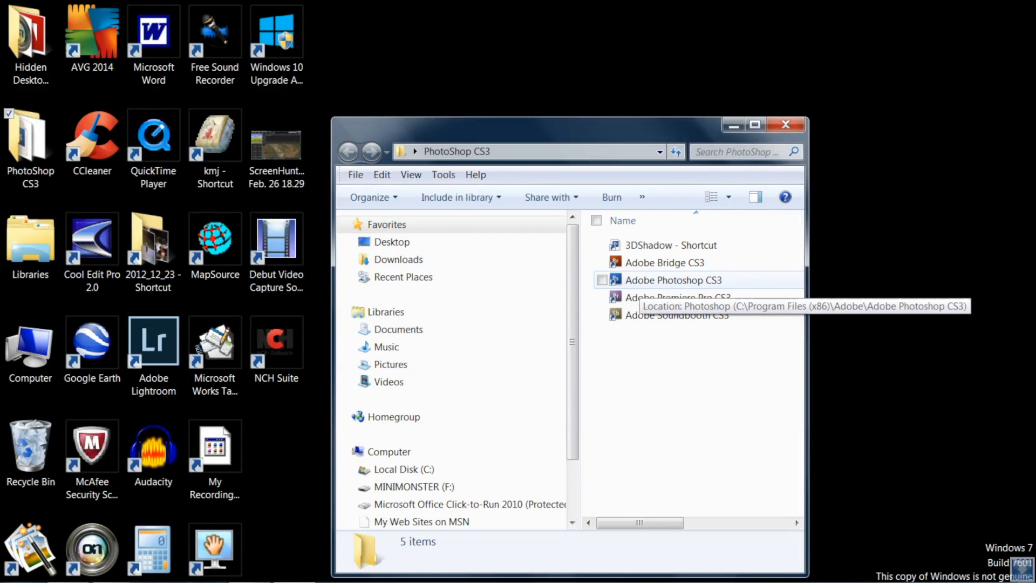
double_click(640, 281)
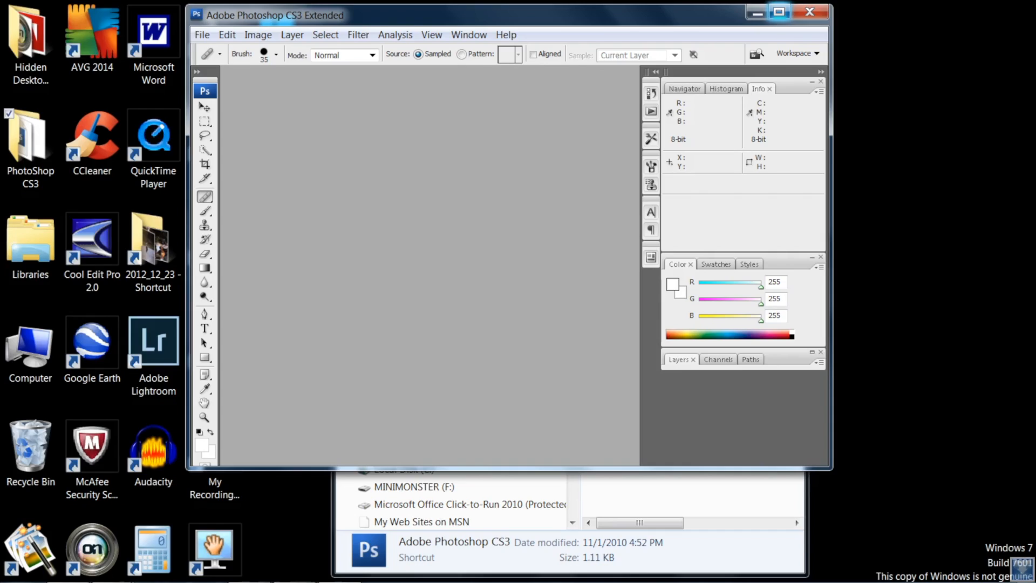
click(778, 12)
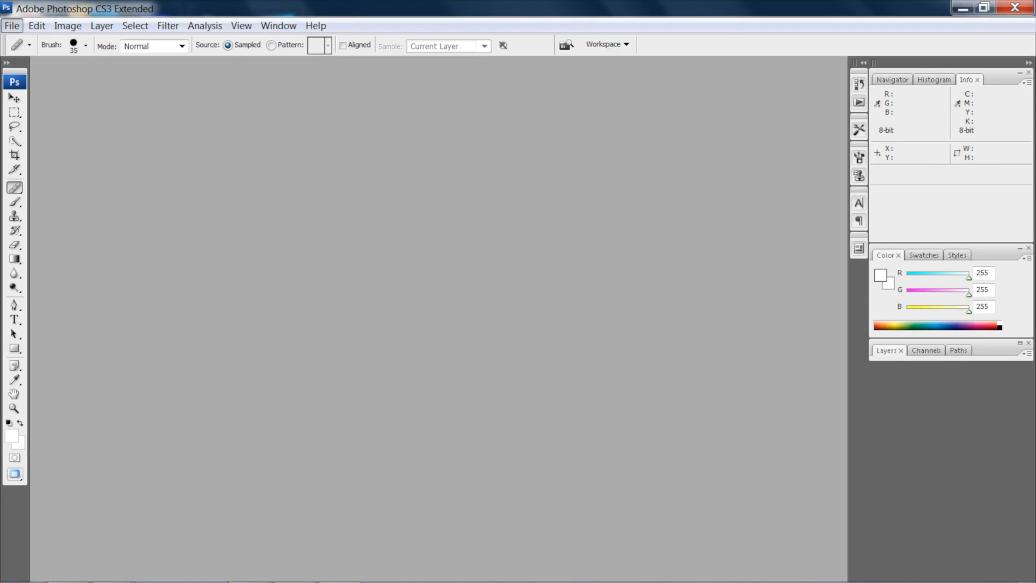
Step: Open the Waikolu Pano JPEG from the 100MEDIA folder
click(12, 25)
click(32, 58)
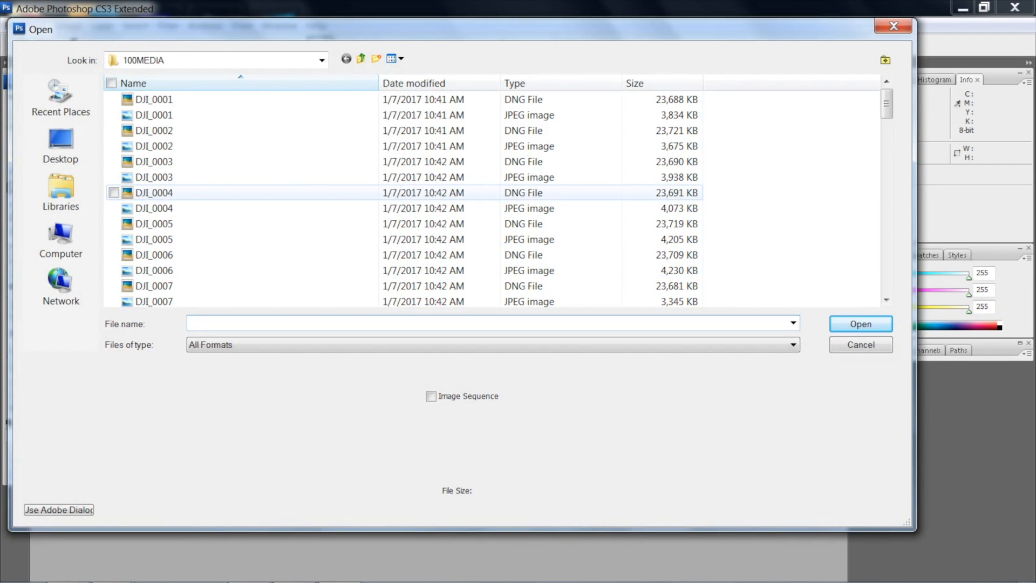
click(155, 193)
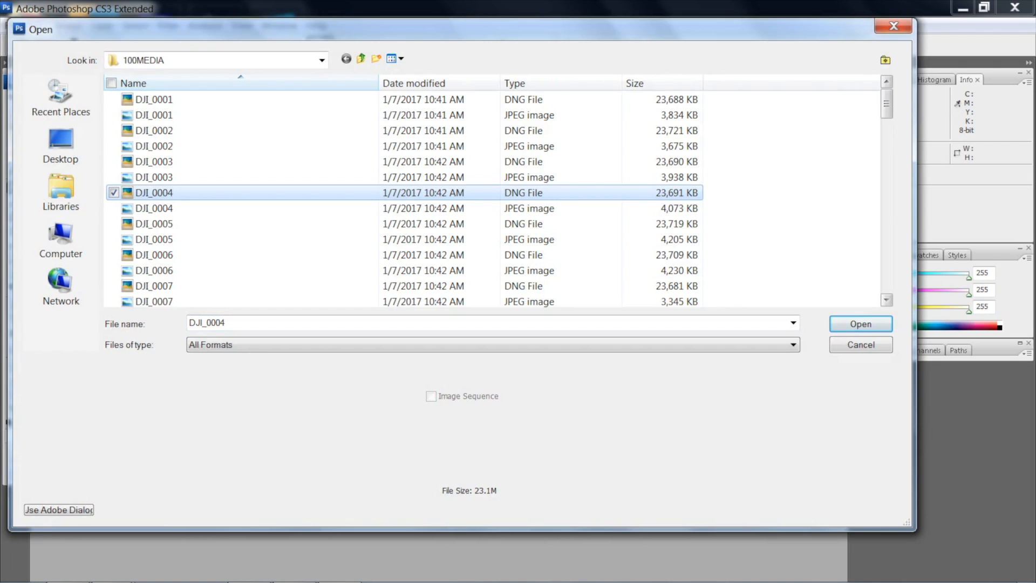
scroll(492, 199, down, 20)
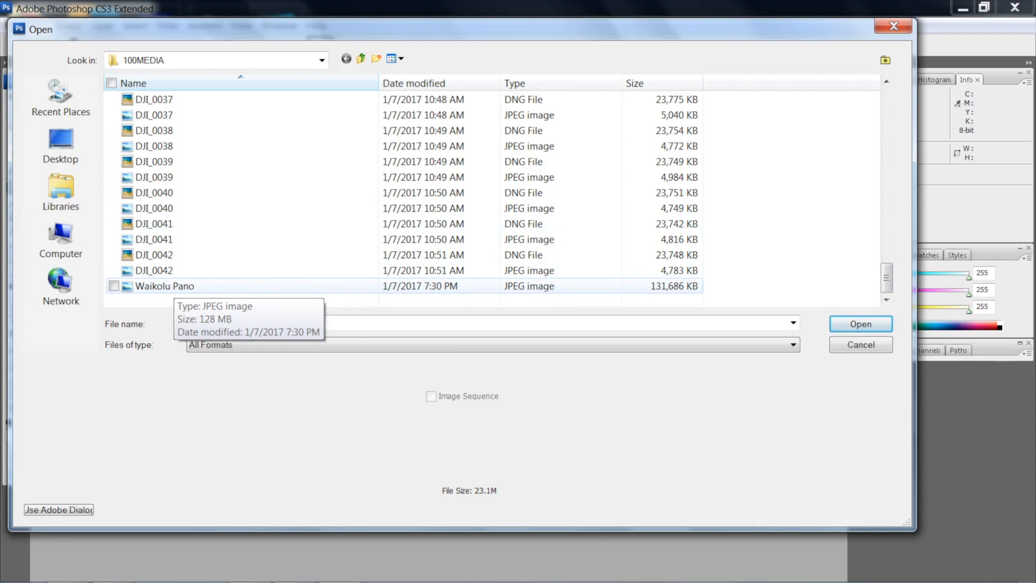
click(174, 286)
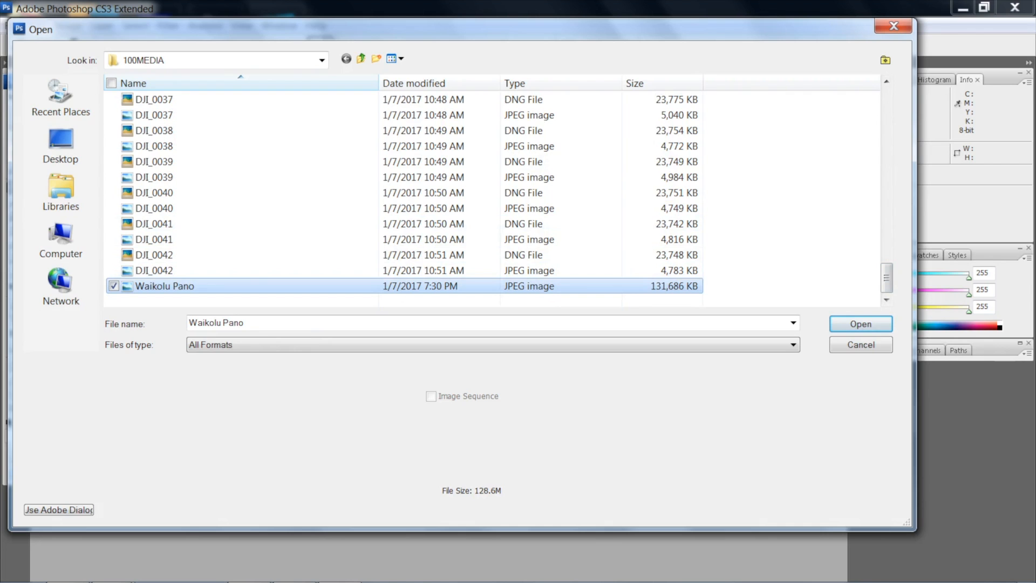
key(Return)
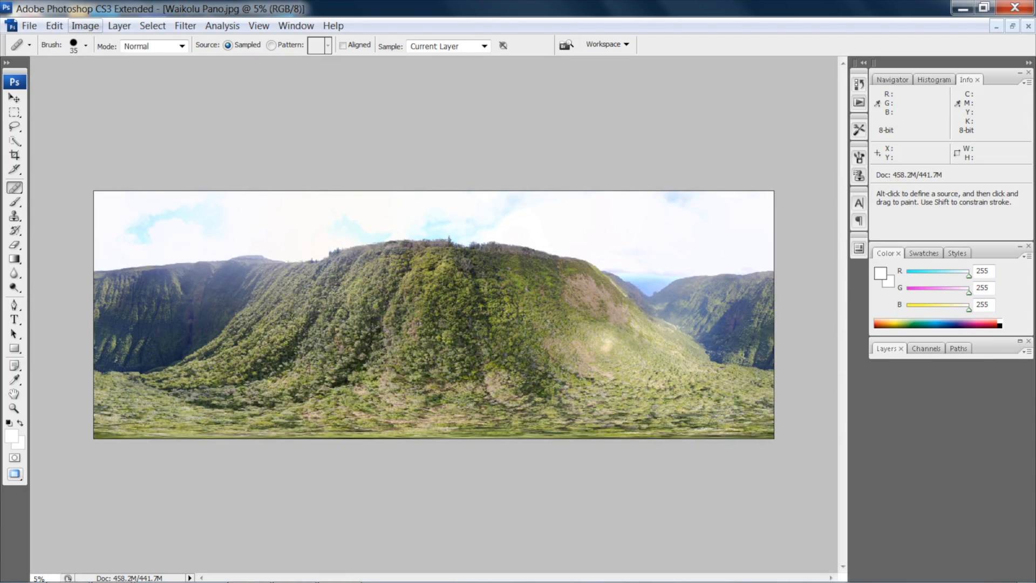
Step: Apply Auto Levels and Auto Contrast to the panorama
click(85, 25)
mouse_move(81, 67)
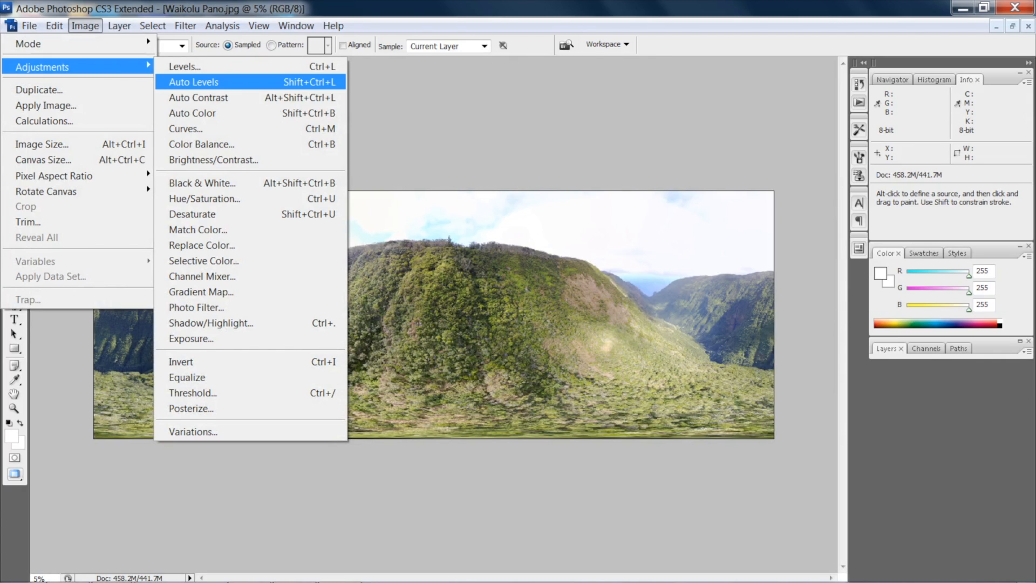
click(194, 82)
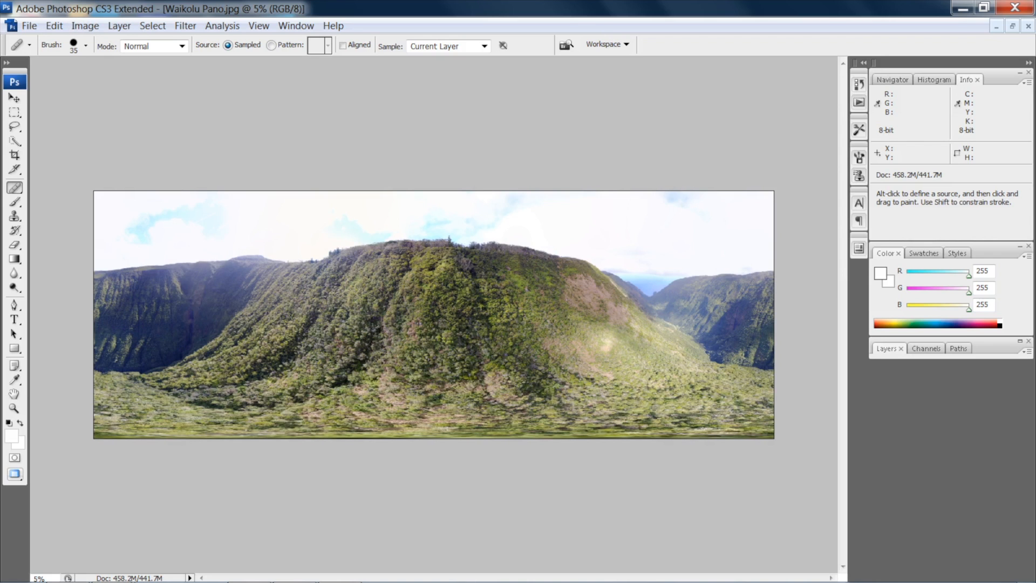
click(84, 25)
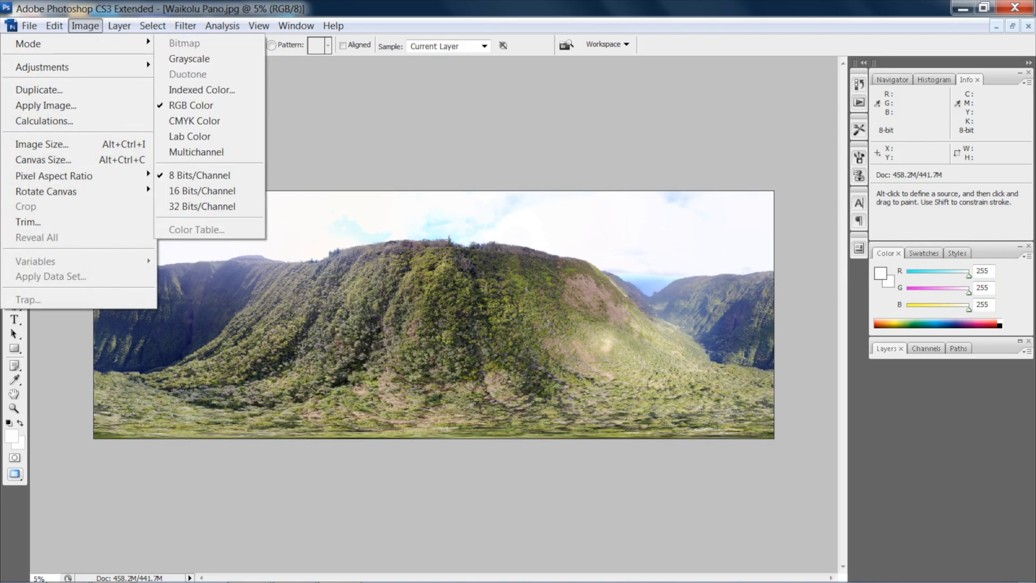
mouse_move(81, 66)
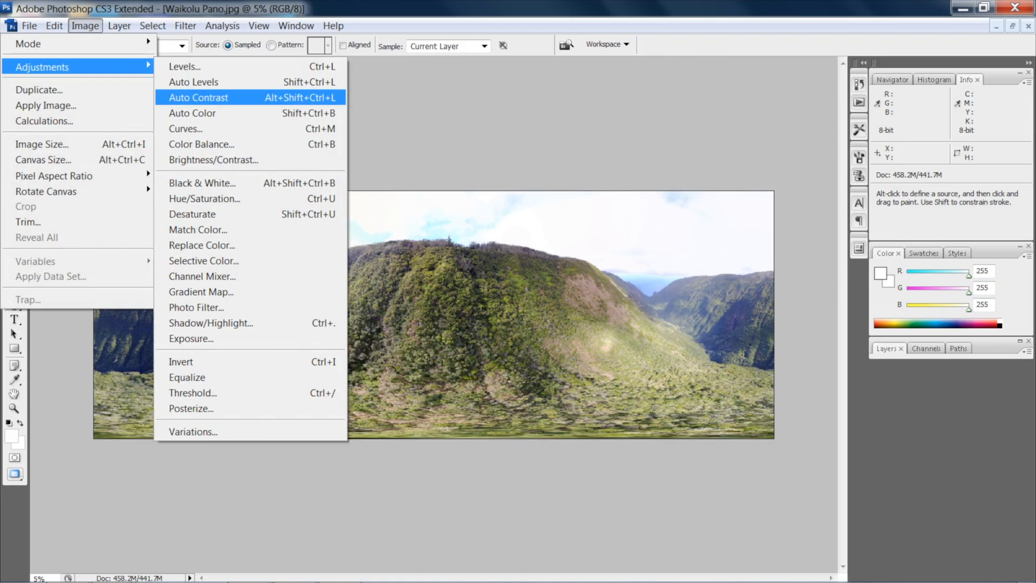
key(Return)
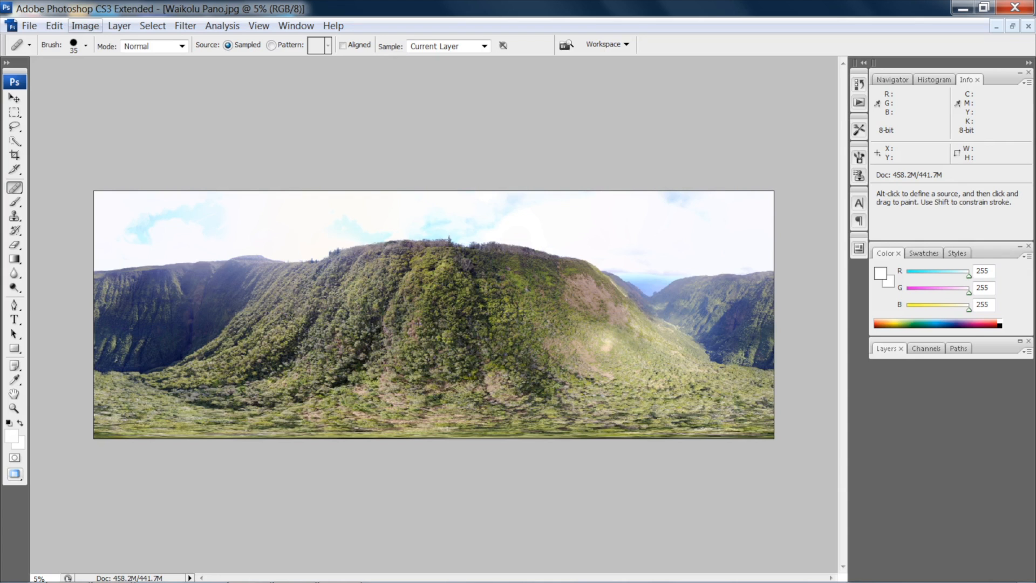
Step: Apply Auto Color to the panorama
click(85, 26)
mouse_move(43, 67)
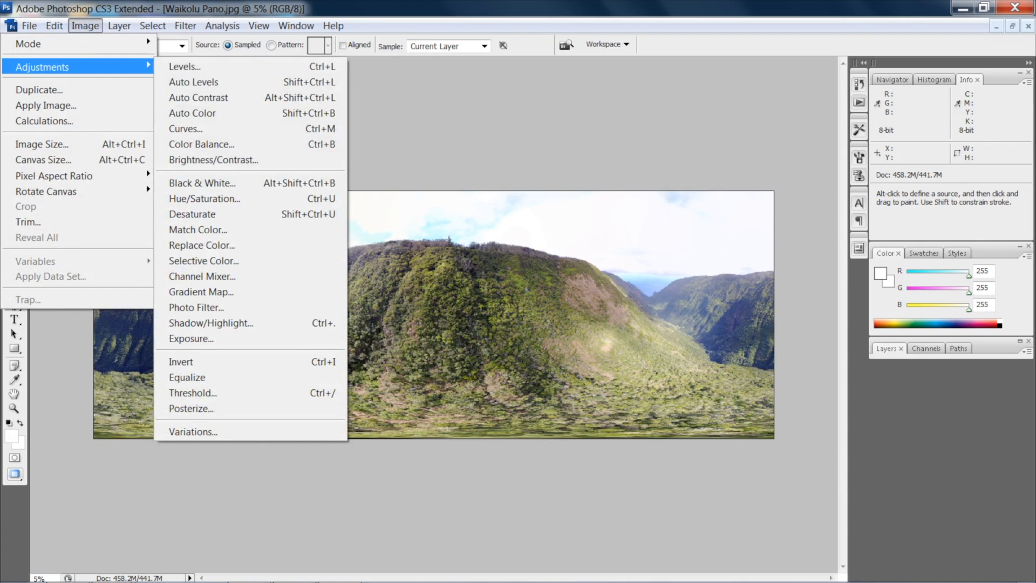
key(Right)
key(Down)
key(Down)
key(Down)
key(Return)
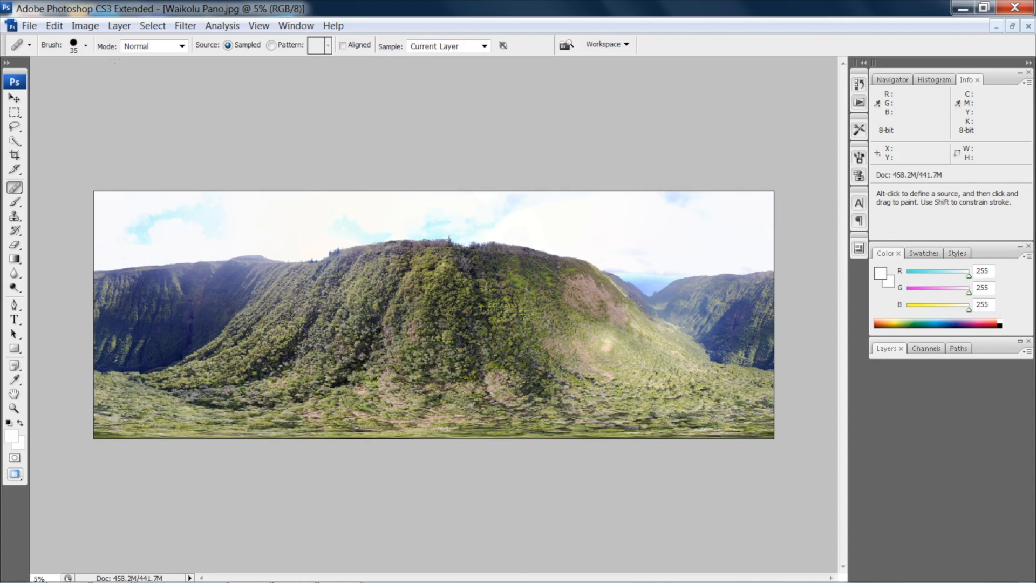
Step: Lower the panorama's exposure to -0.55 with the Exposure adjustment
click(85, 26)
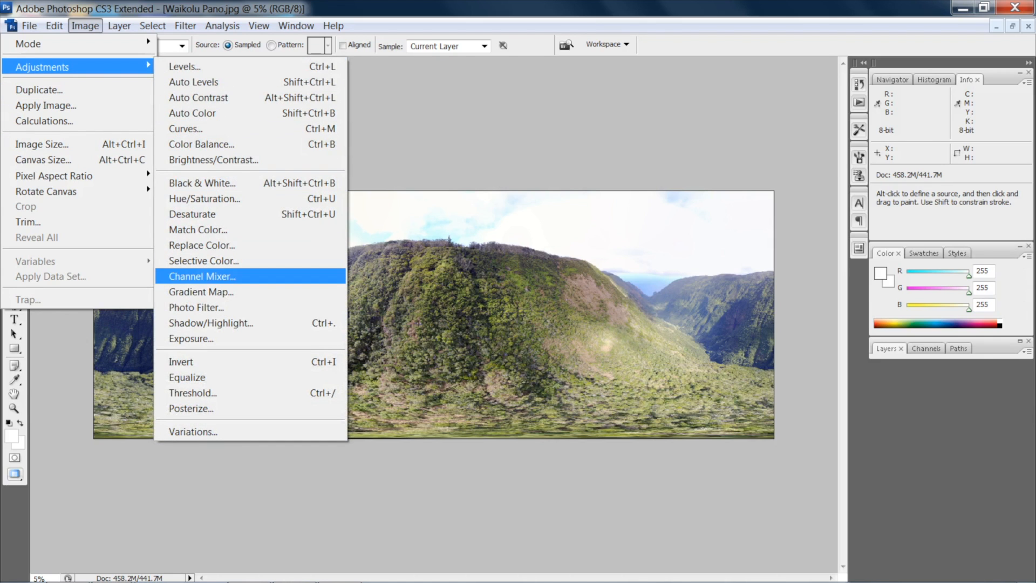
click(191, 338)
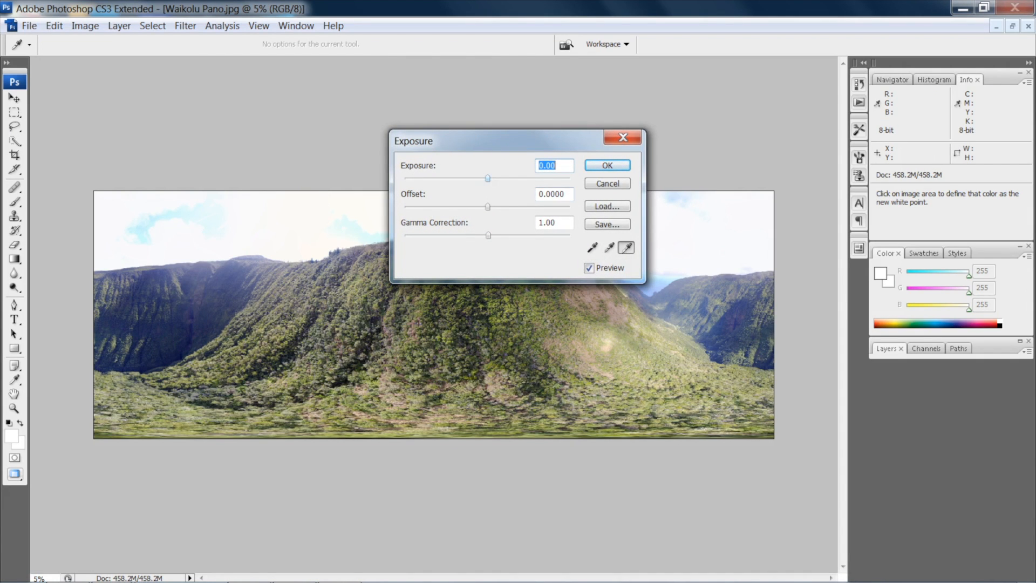
key(Down)
key(Down)
key(Down)
key(shift+Down)
key(shift+Down)
key(shift+Down)
key(shift+Down)
key(shift+Down)
key(shift+Down)
key(shift+Down)
key(shift+Down)
key(shift+Down)
key(shift+Down)
key(shift+Down)
key(shift+Down)
key(shift+Down)
key(shift+Down)
key(shift+Down)
key(shift+Down)
key(shift+Down)
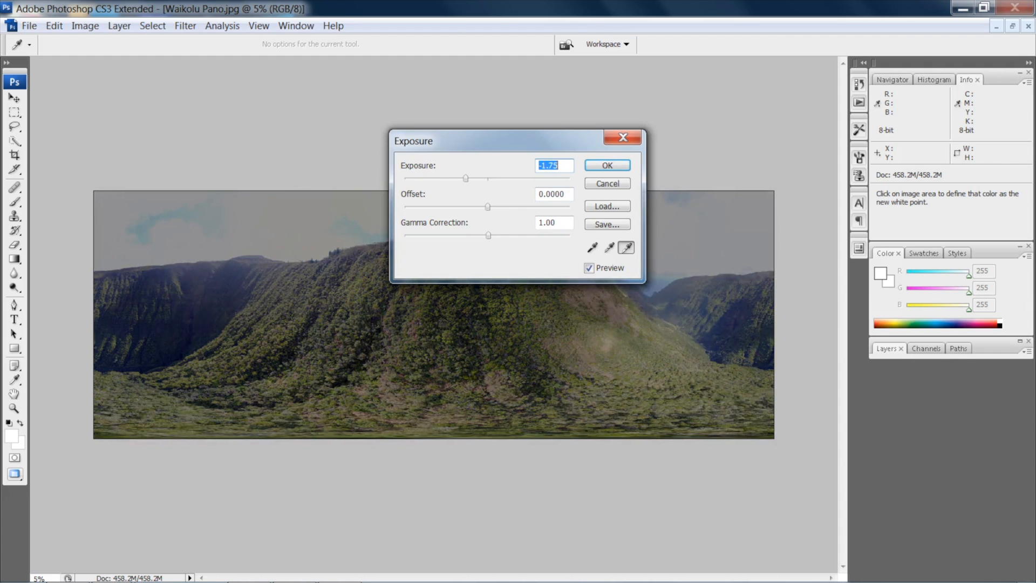
key(shift+Up)
key(shift+Up)
key(shift+Up)
key(shift+Up)
key(shift+Up)
key(shift+Up)
key(shift+Up)
key(shift+Up)
key(shift+Up)
key(shift+Up)
key(Up)
key(Up)
key(Up)
key(Up)
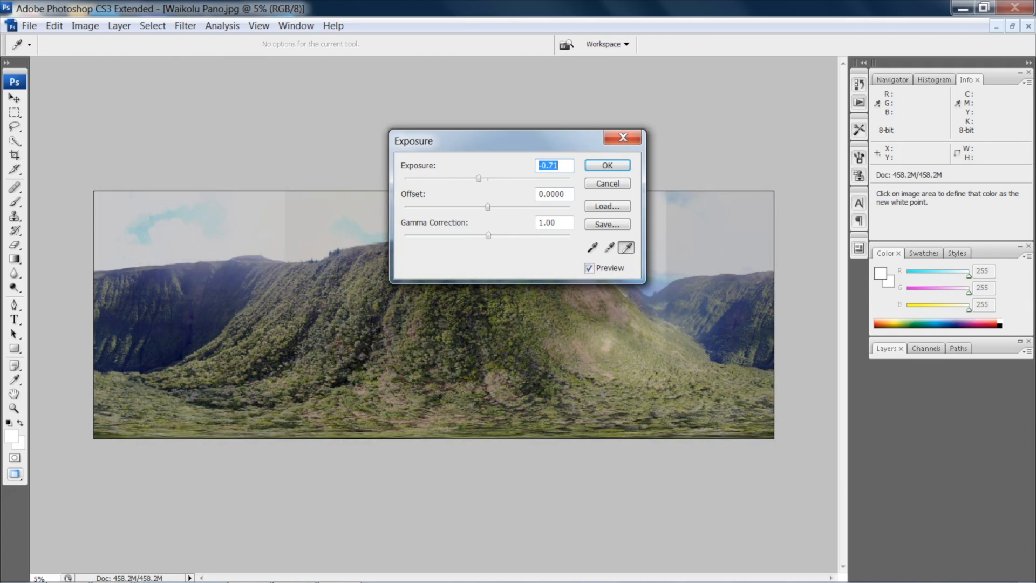
key(Up)
key(Up)
key(Up)
key(Up)
key(Up)
key(Up)
key(shift+Up)
key(shift+Up)
key(Up)
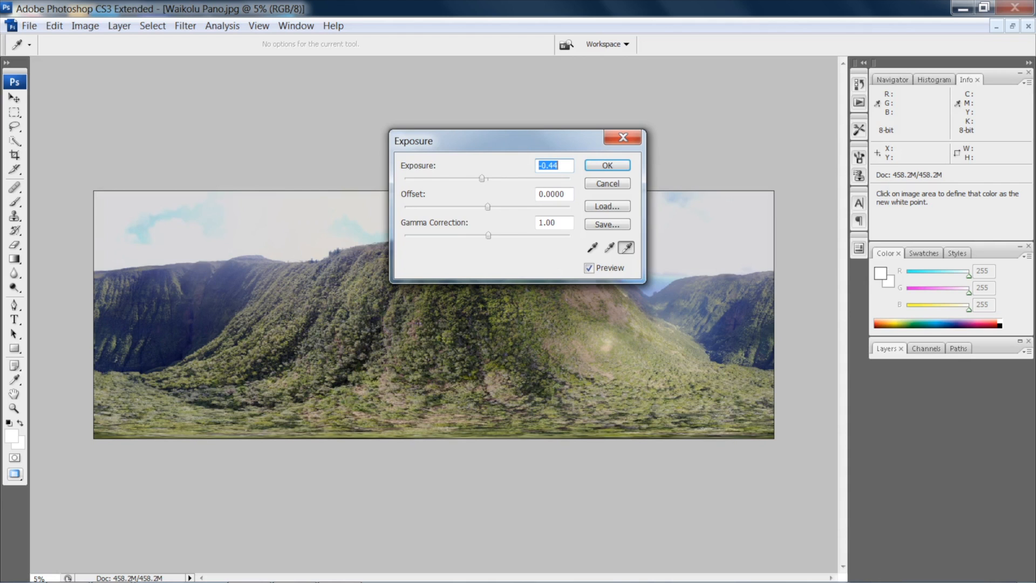
key(shift+Up)
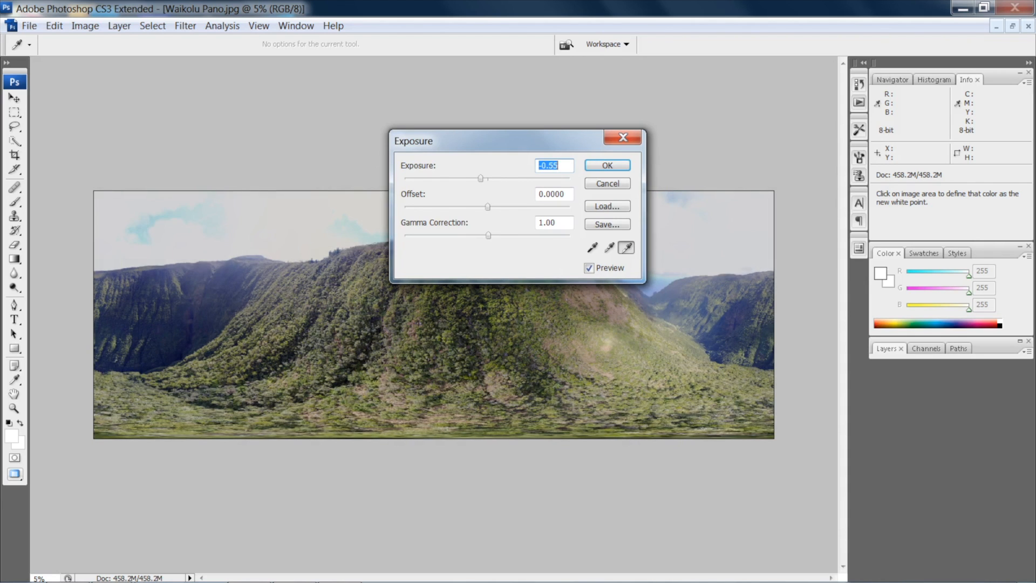
drag(483, 179, 481, 179)
key(Return)
key(j)
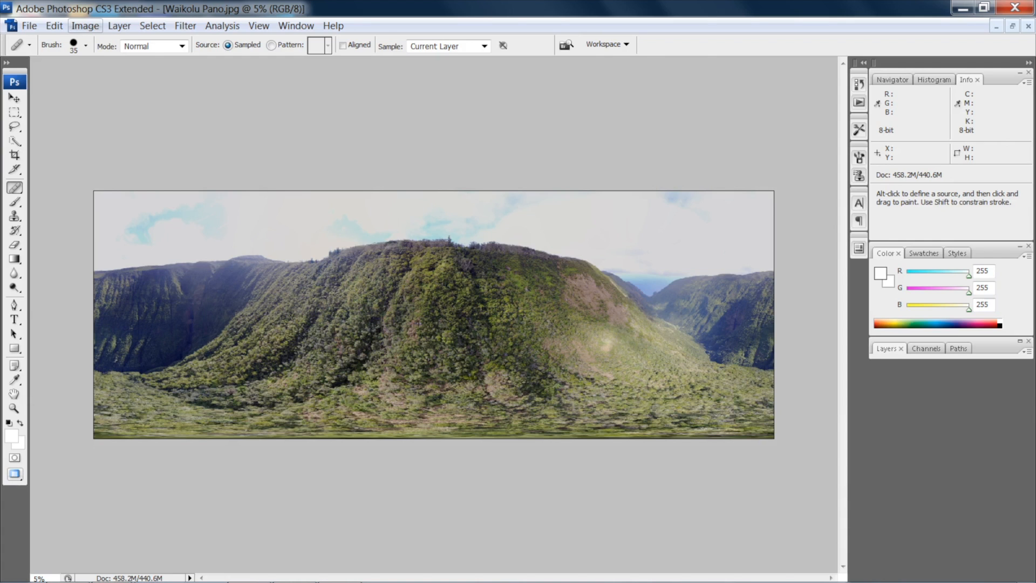
Step: Extend the canvas height to 10496 pixels, anchoring the panorama at the bottom centre so the new space is added above it
click(85, 25)
mouse_move(80, 175)
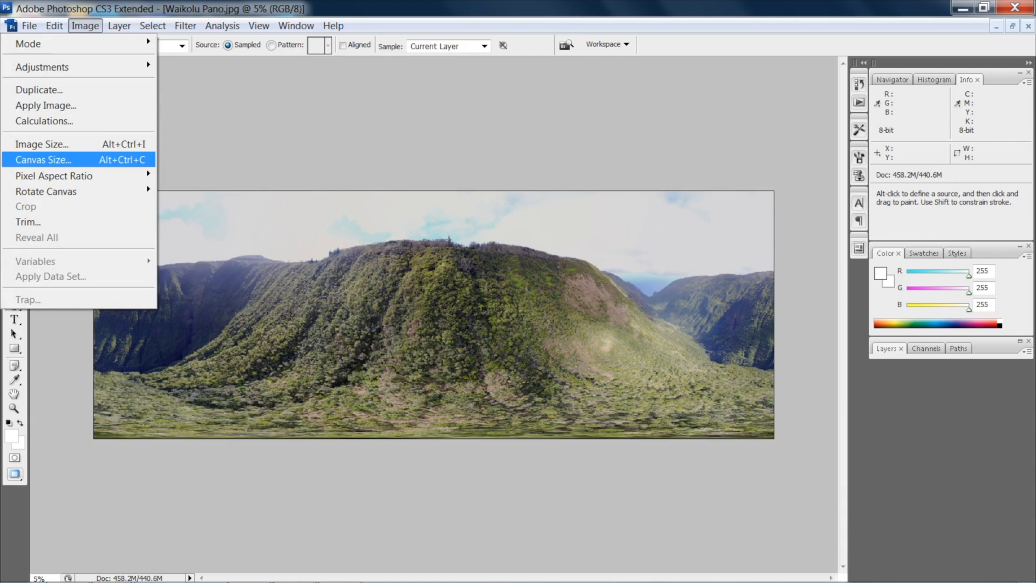
click(43, 159)
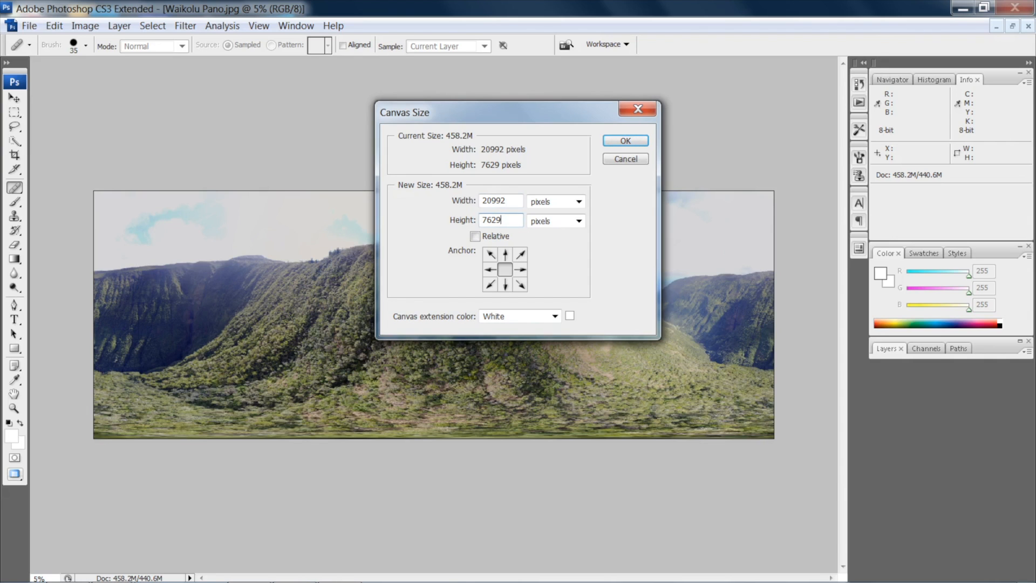
key(BackSpace)
key(BackSpace)
key(BackSpace)
key(BackSpace)
text(1048)
key(BackSpace)
text(96)
click(505, 284)
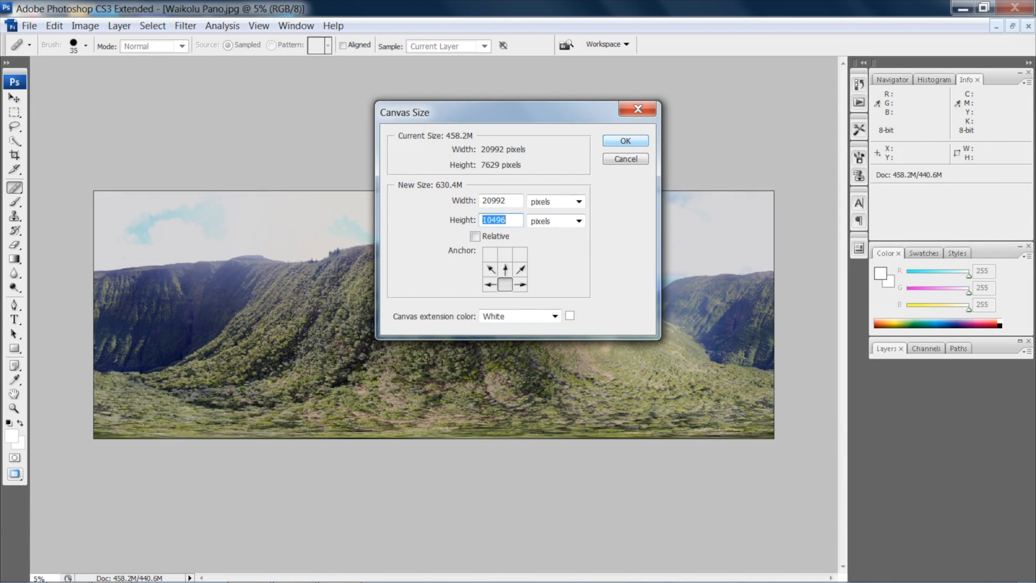
key(Return)
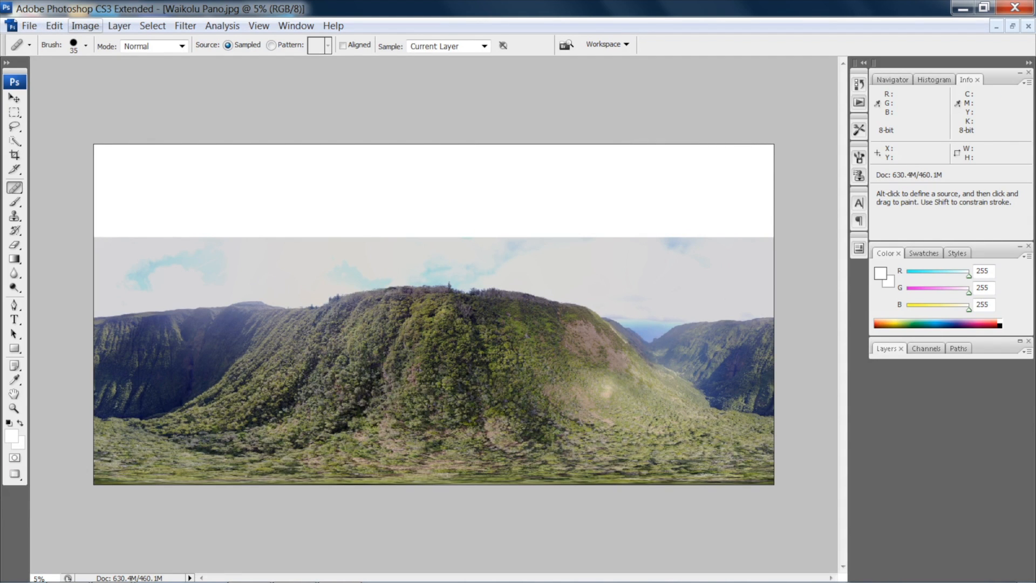
Step: Resize the image proportionally to a width of 10000 pixels
click(85, 26)
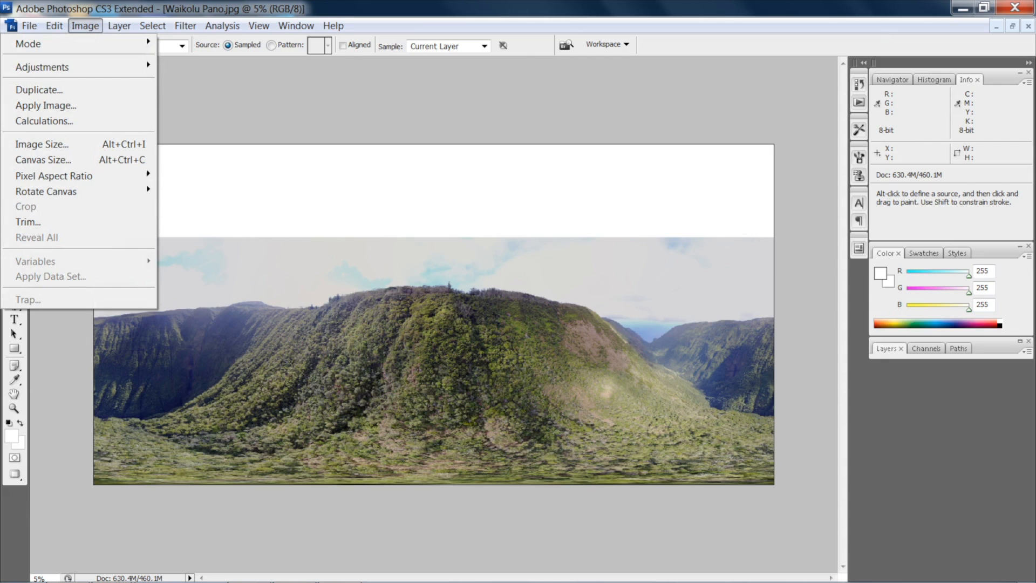
click(78, 144)
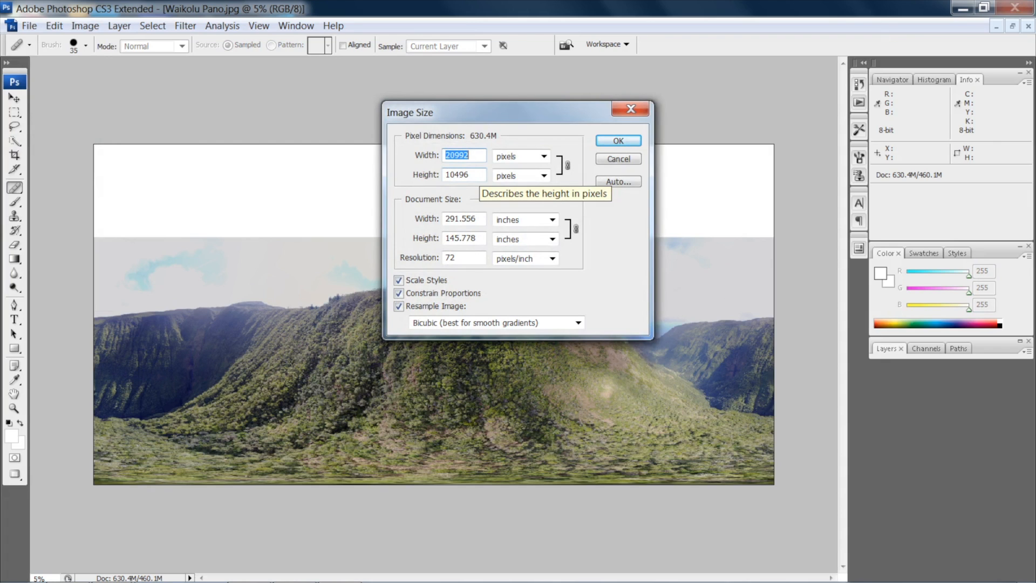
text(10000)
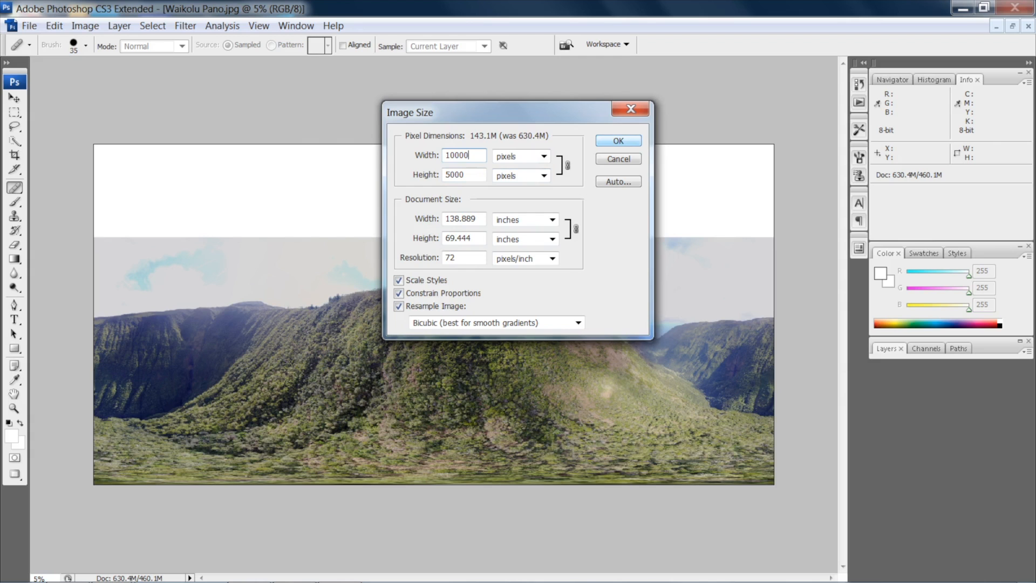
key(Return)
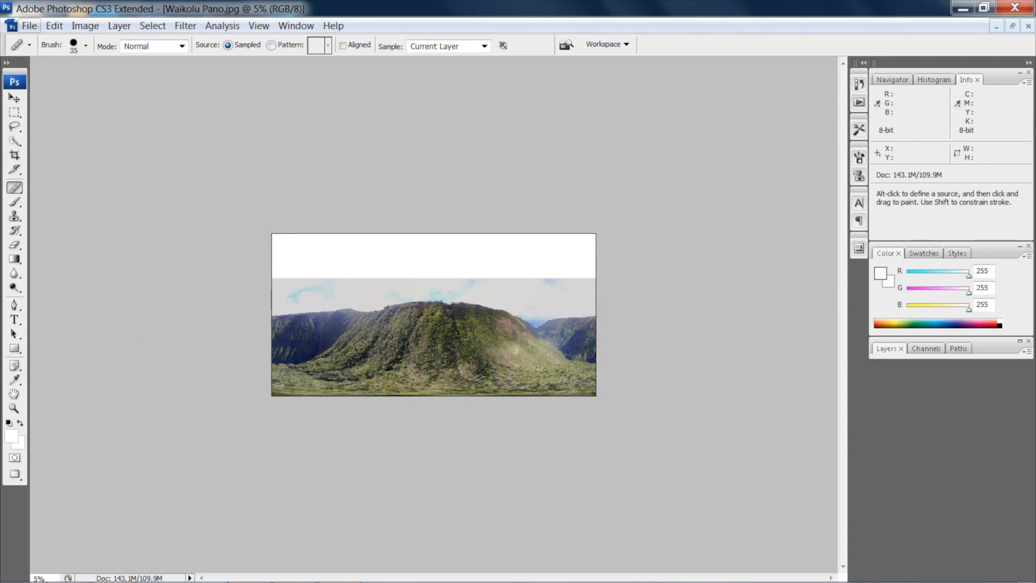
Step: Save the image as a new JPEG named Waikolu Pano1 in the 100MEDIA folder at maximum quality 12
click(29, 25)
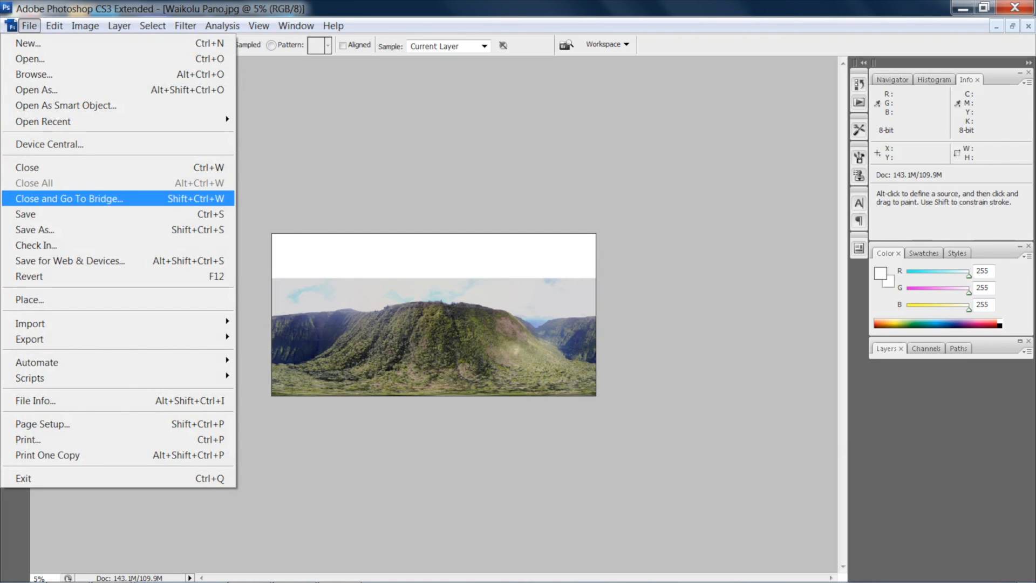
click(35, 230)
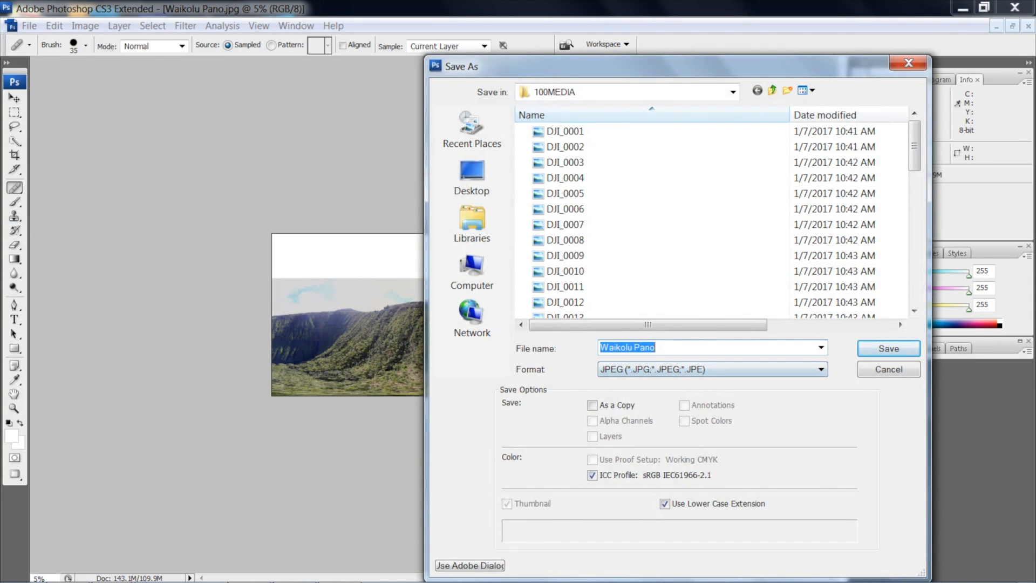
click(656, 348)
text(1)
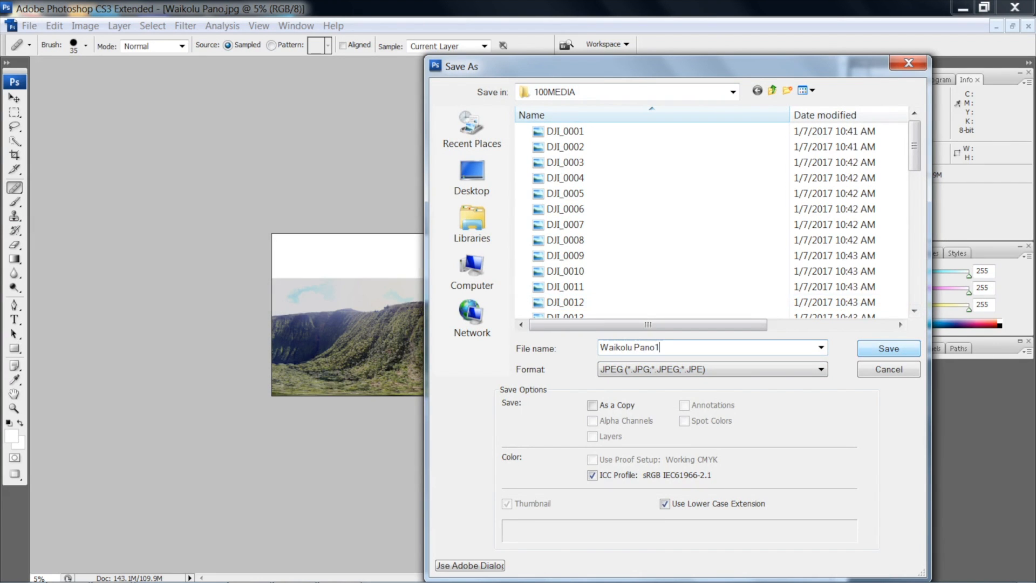
key(Return)
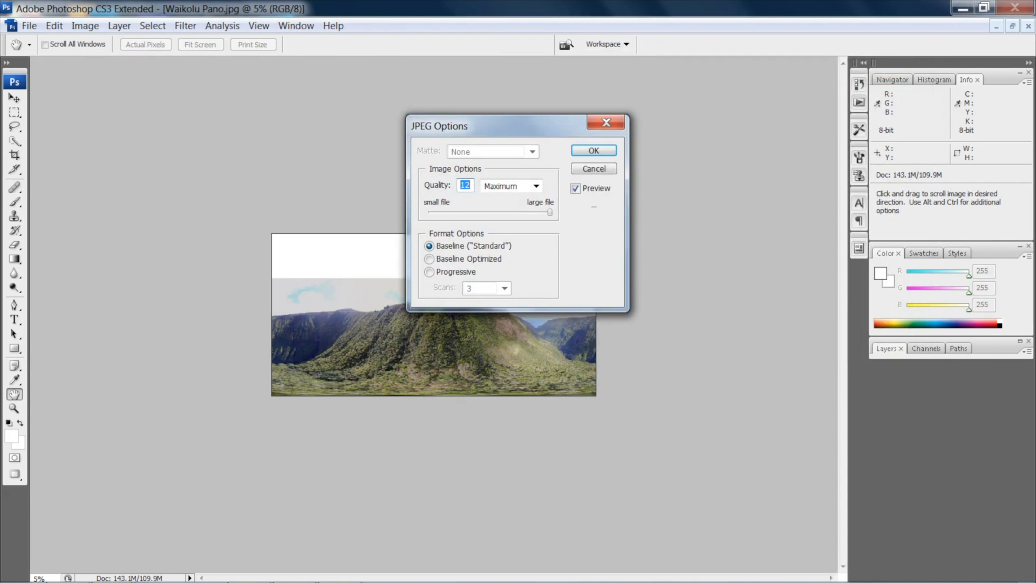
key(Return)
key(j)
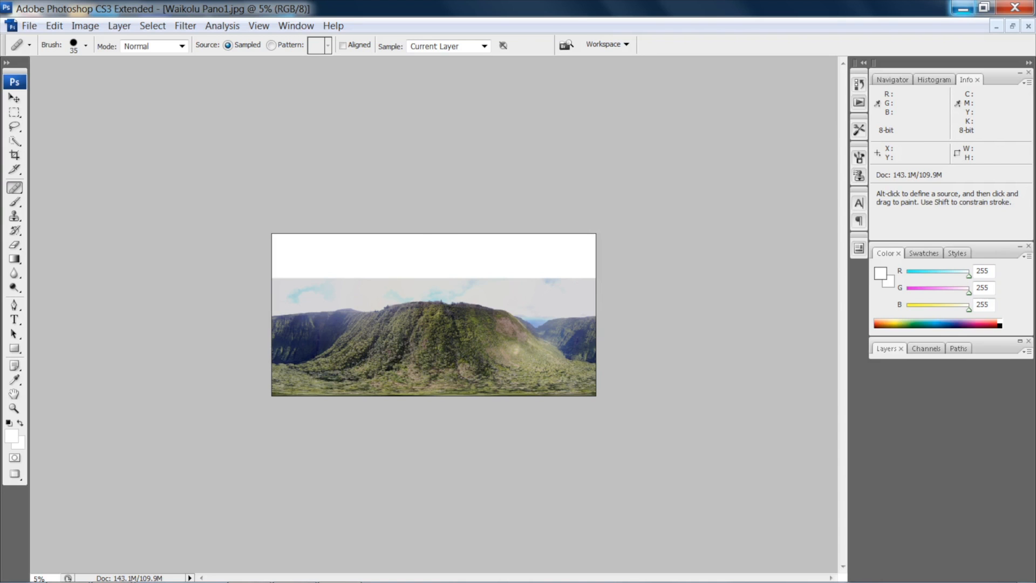
Step: Minimize Photoshop to return to the desktop and close the PhotoShop CS3 folder window
click(963, 9)
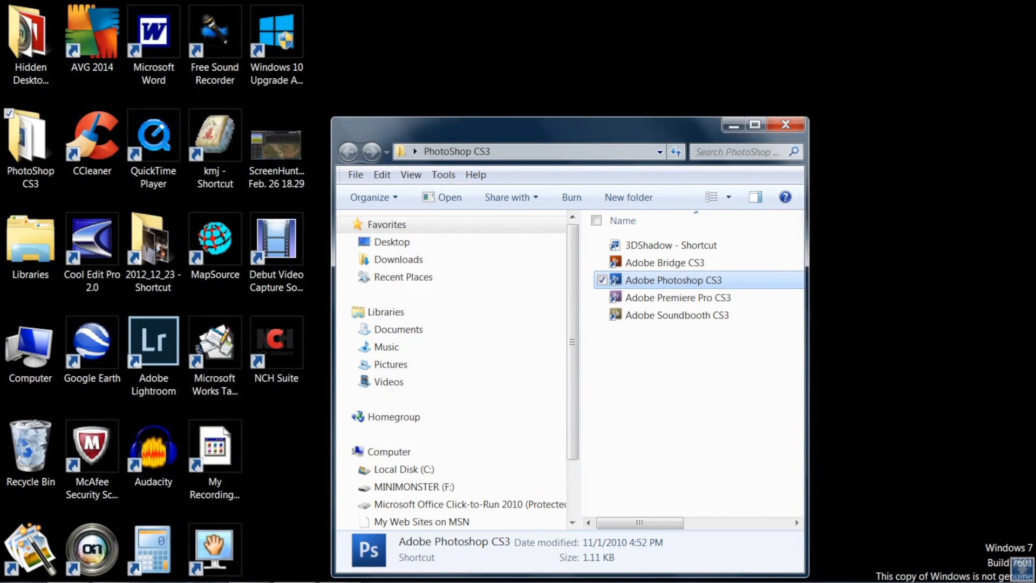
click(786, 125)
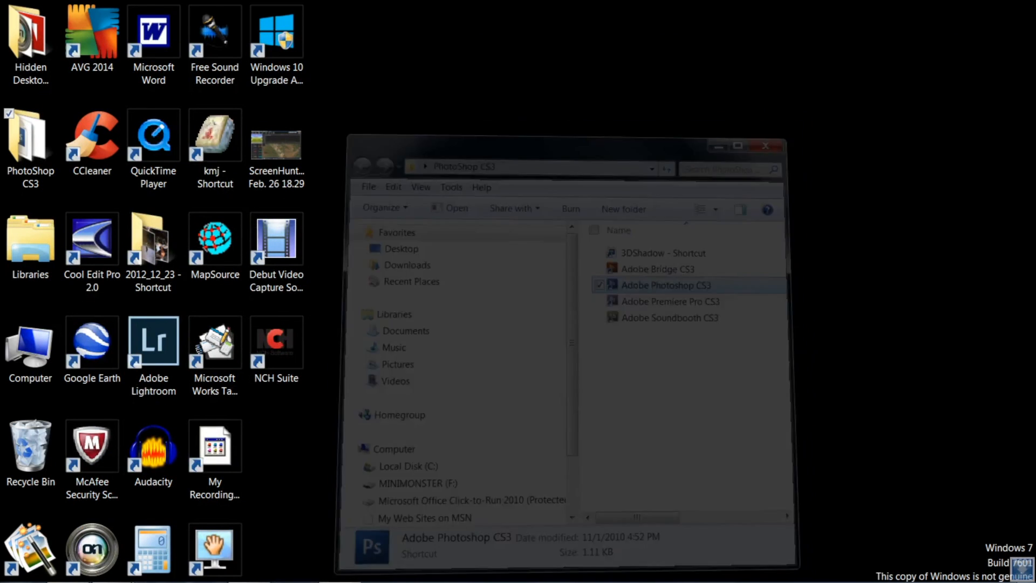
click(111, 567)
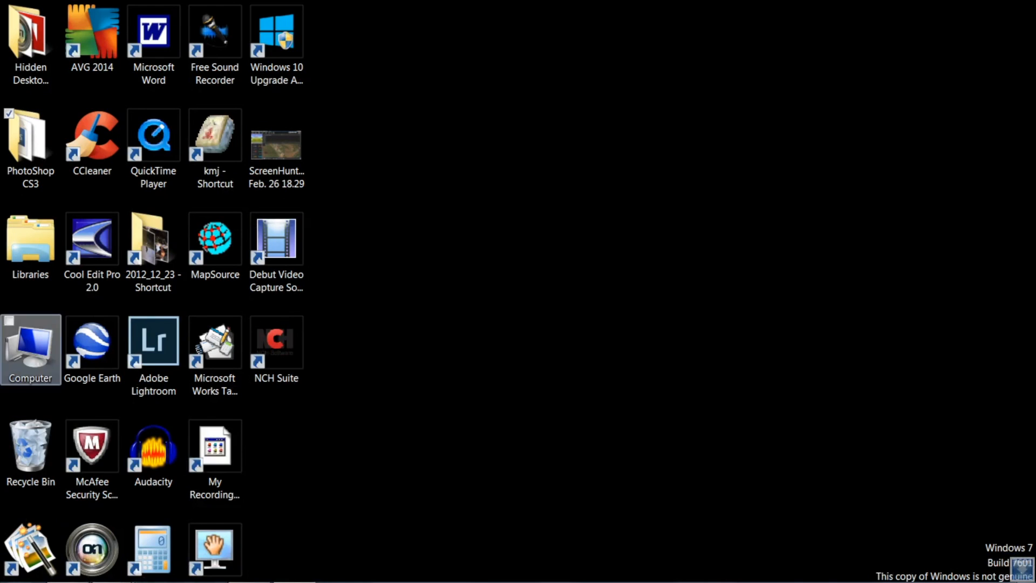
Step: Open the DCIM\100MEDIA folder on the MINIMONSTER (F:) drive in Windows Explorer
double_click(30, 349)
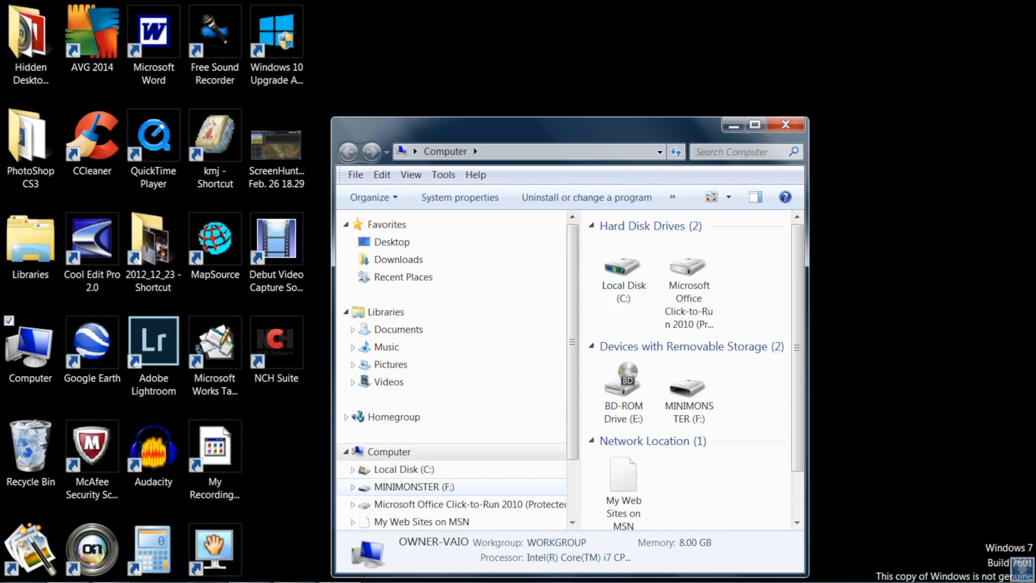
double_click(687, 392)
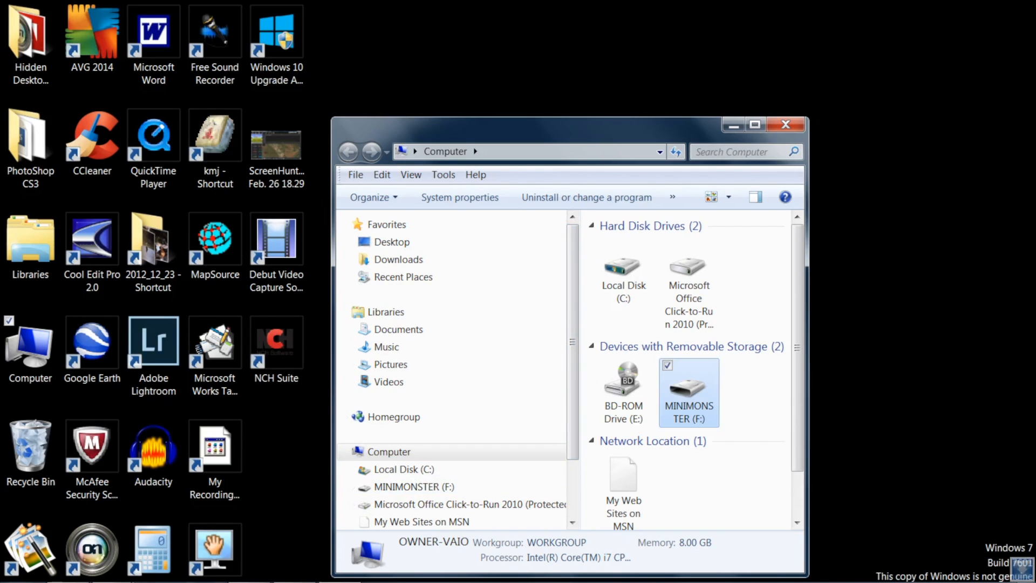
double_click(635, 262)
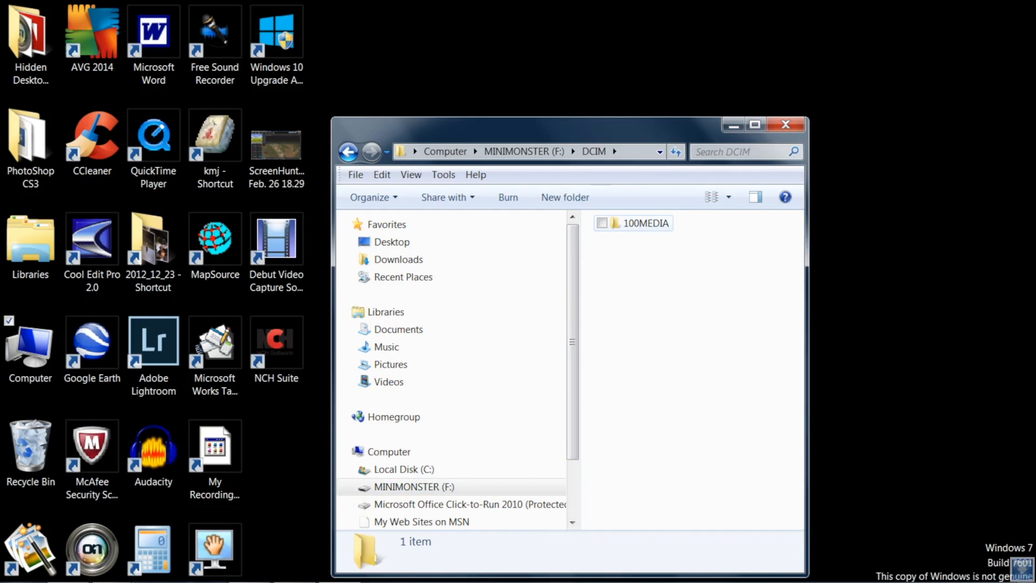
double_click(643, 223)
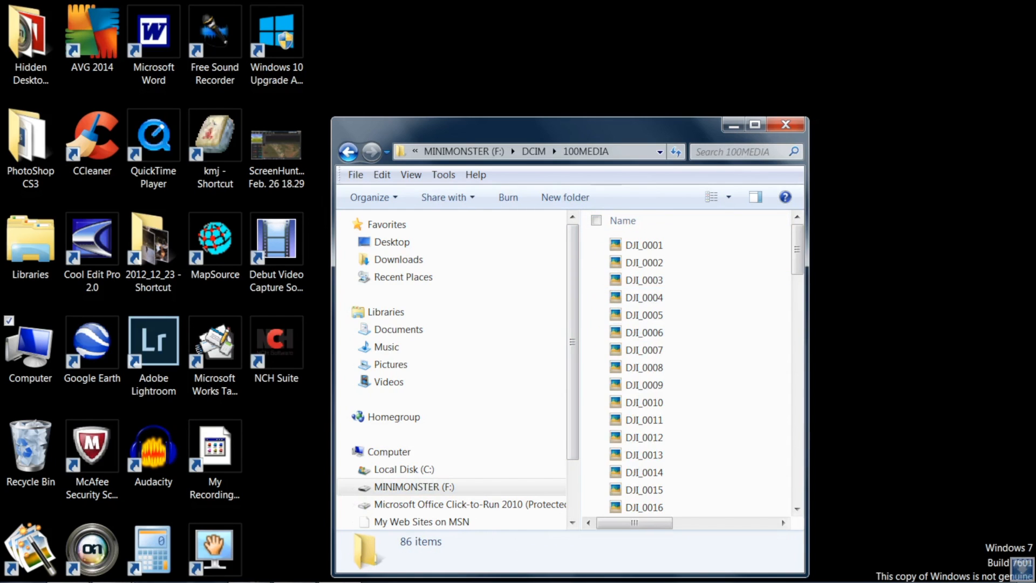
Step: Open the file properties of the Waikolu Pano1 JPEG and show its detailed metadata
scroll(701, 372, down, 9)
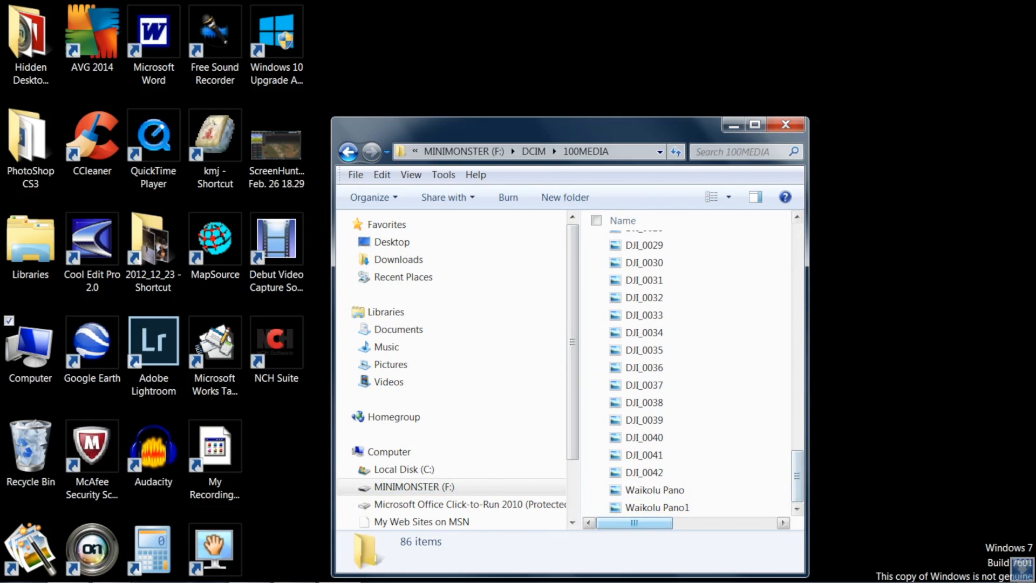
click(656, 508)
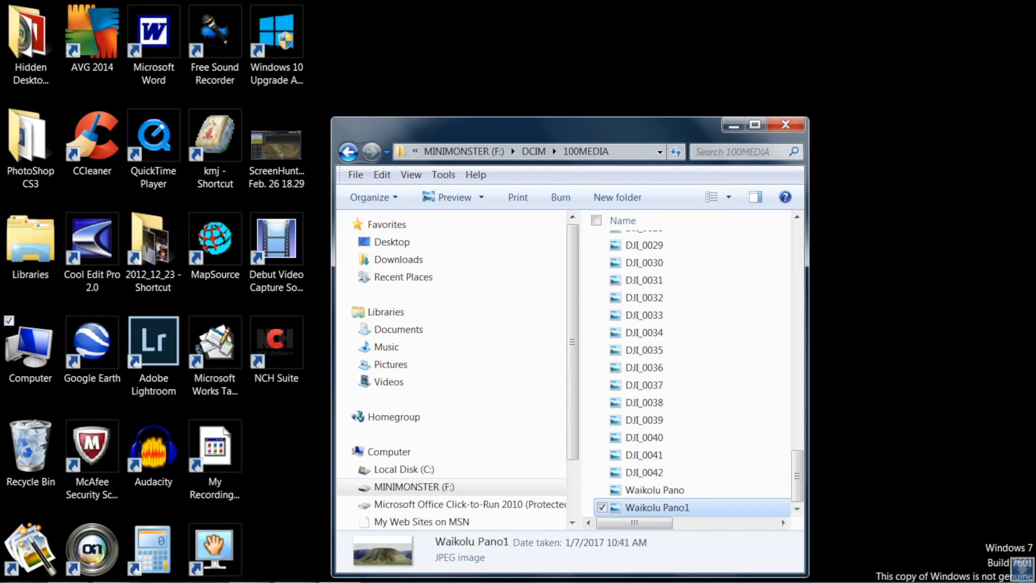
right_click(643, 509)
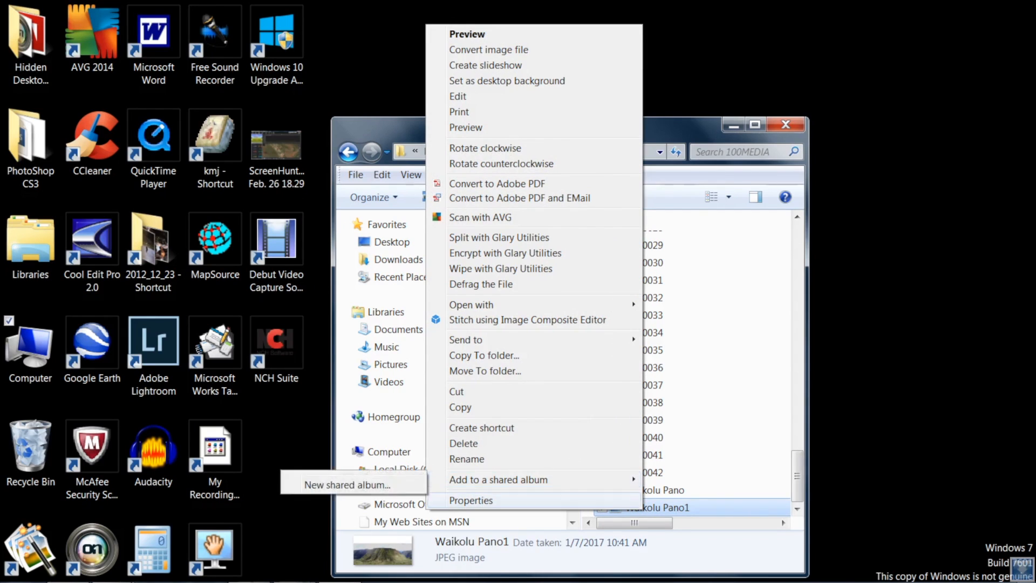
click(472, 500)
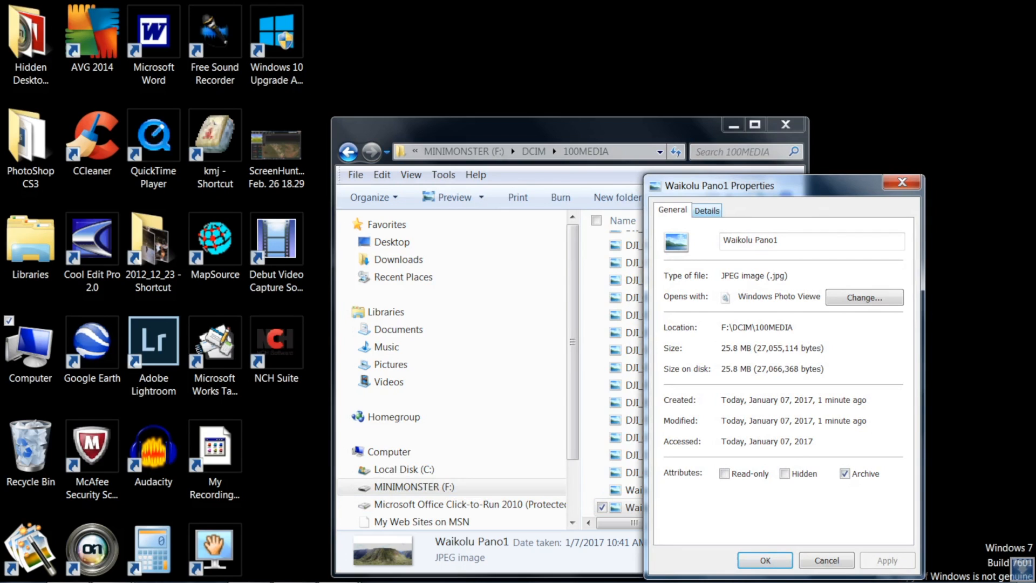
click(706, 210)
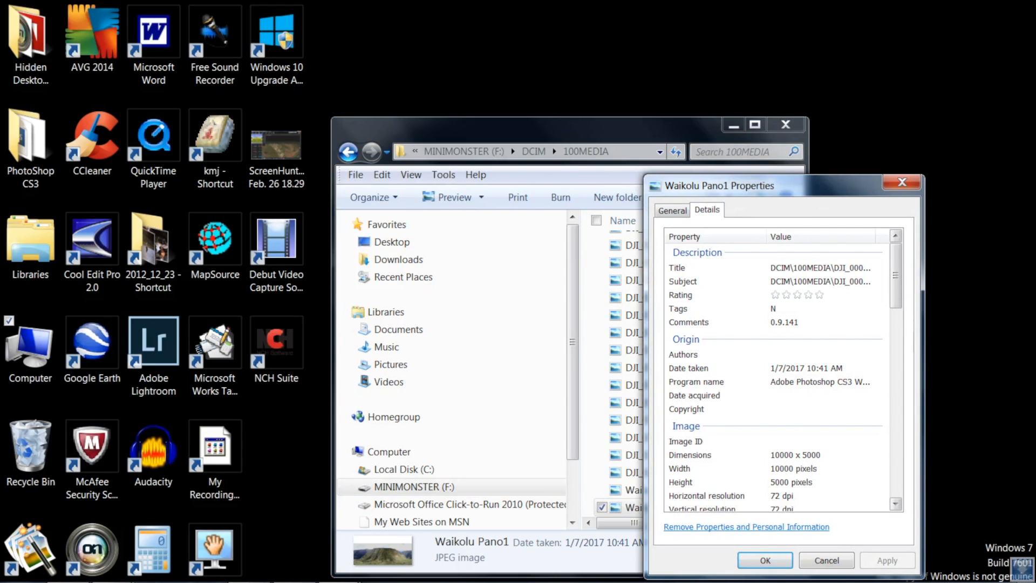
Step: Set the Waikolu Pano1 JPEG's camera maker to RICOH and camera model to RICOH THETA S, and close its properties and folder windows
click(895, 431)
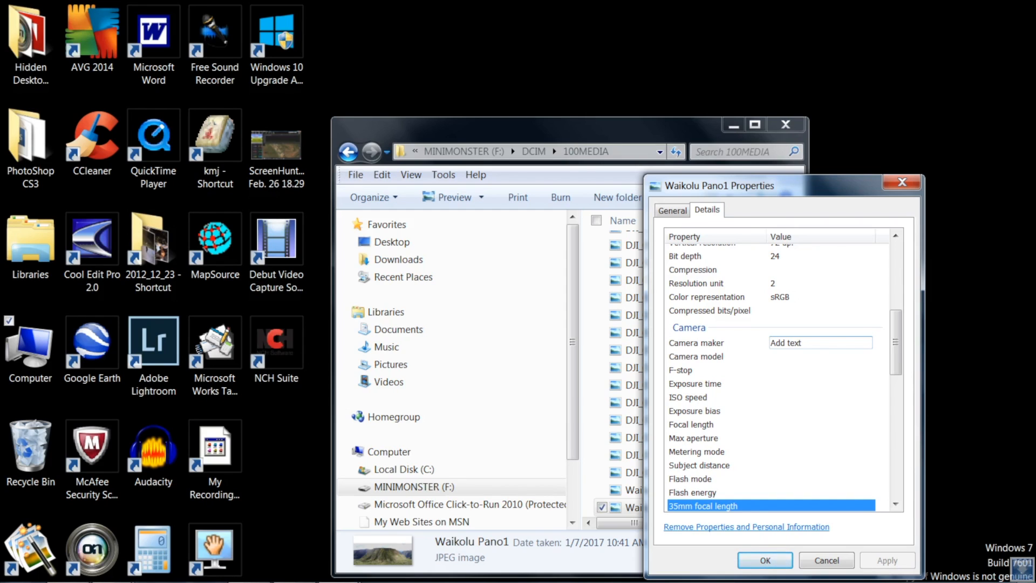
click(820, 505)
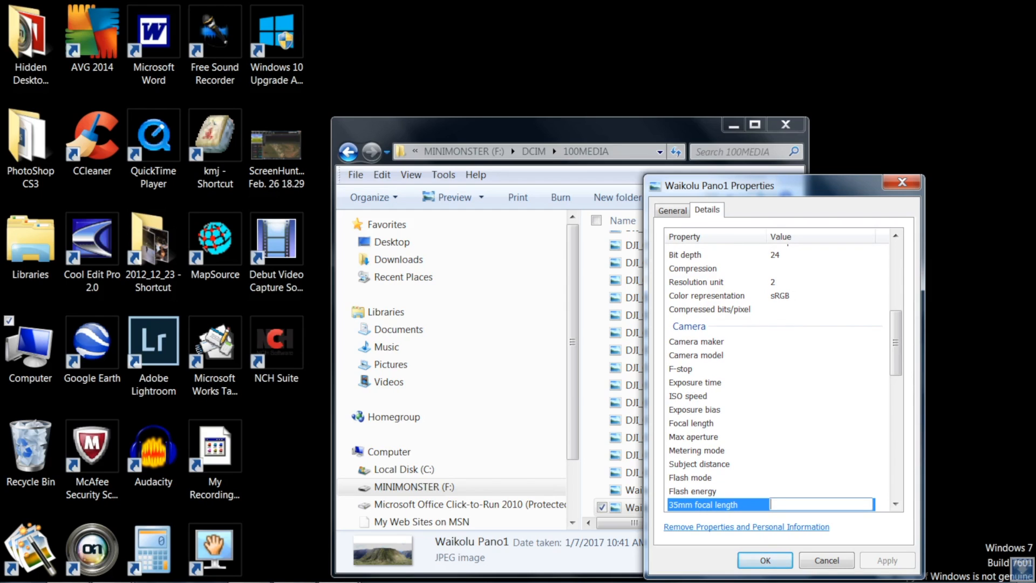
click(820, 341)
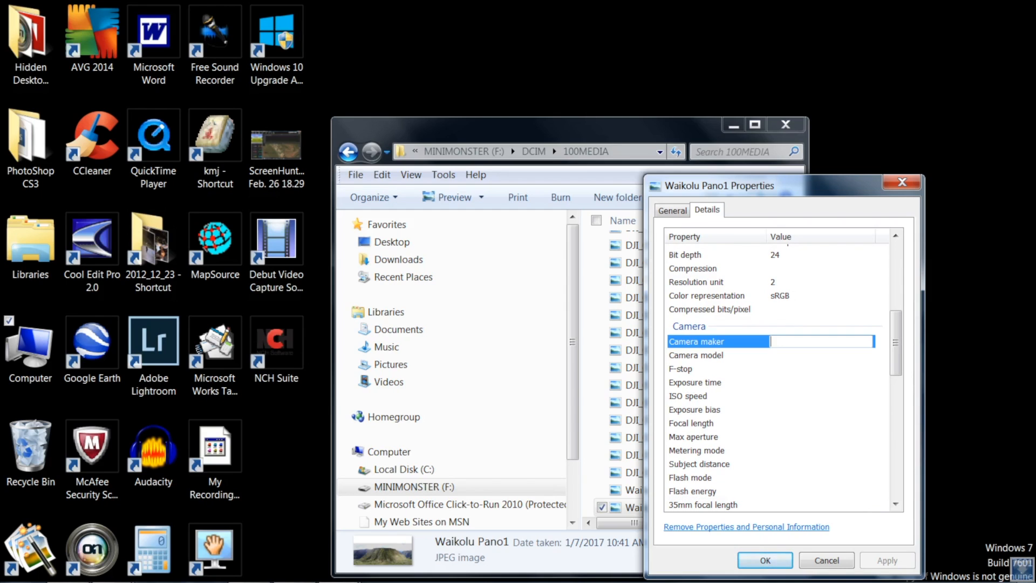
text(RICOH)
key(Tab)
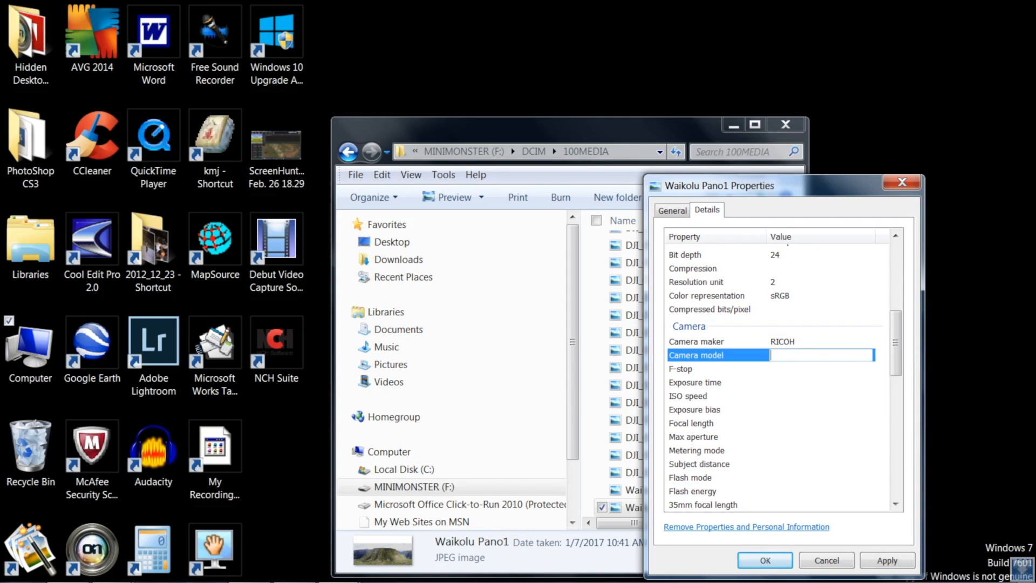
text(RICOH THETA S)
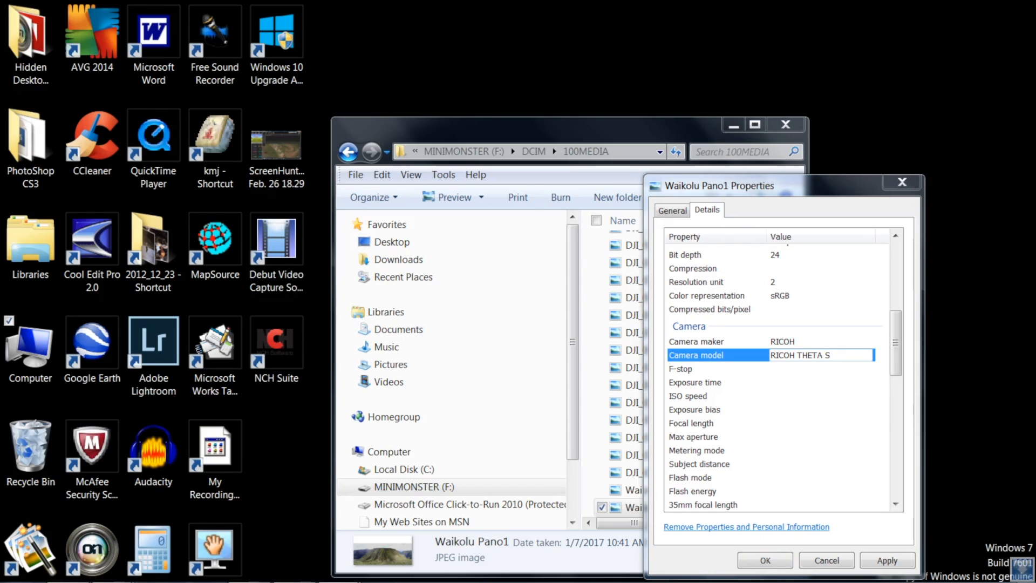
click(887, 560)
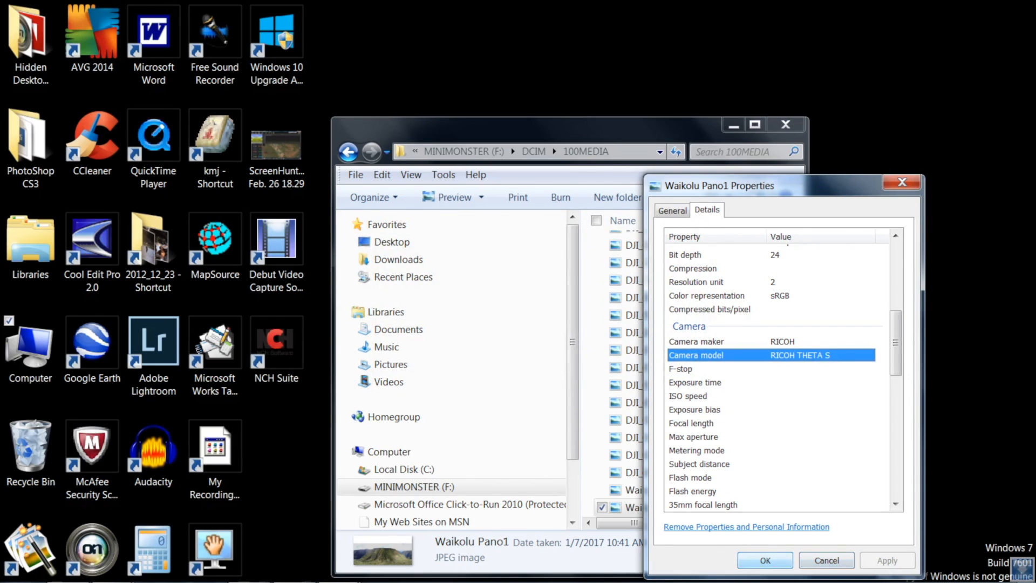
key(Return)
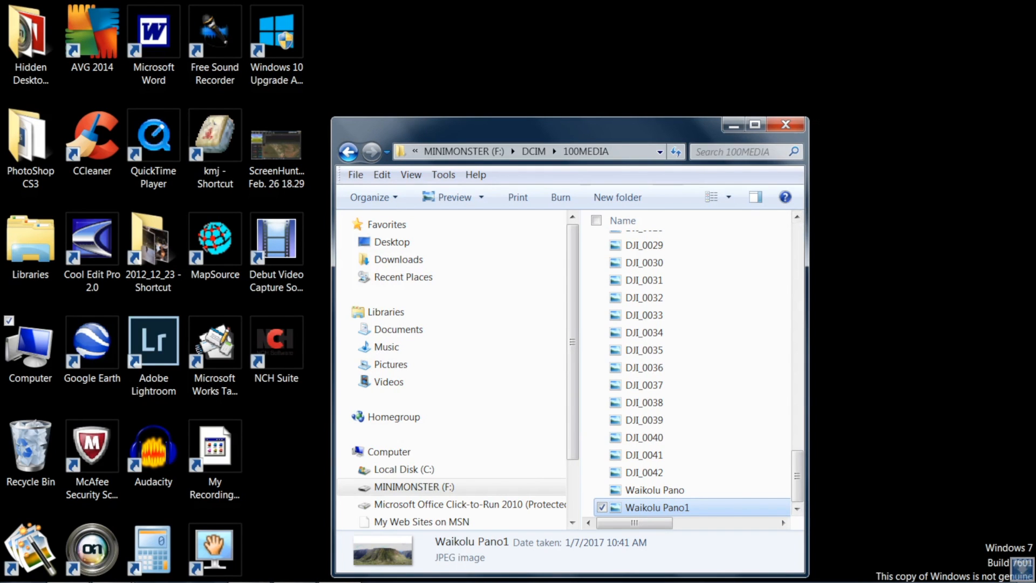
click(785, 125)
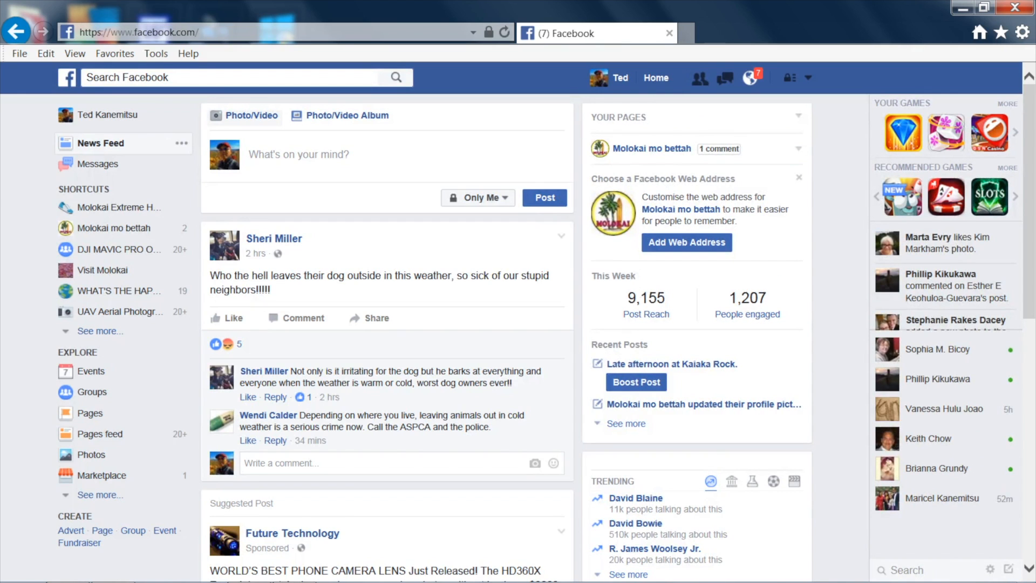
Step: Start a photo post on Facebook and upload Waikolu Pano1 from the DCIM\100MEDIA folder on the MINIMONSTER (F:) drive
click(246, 116)
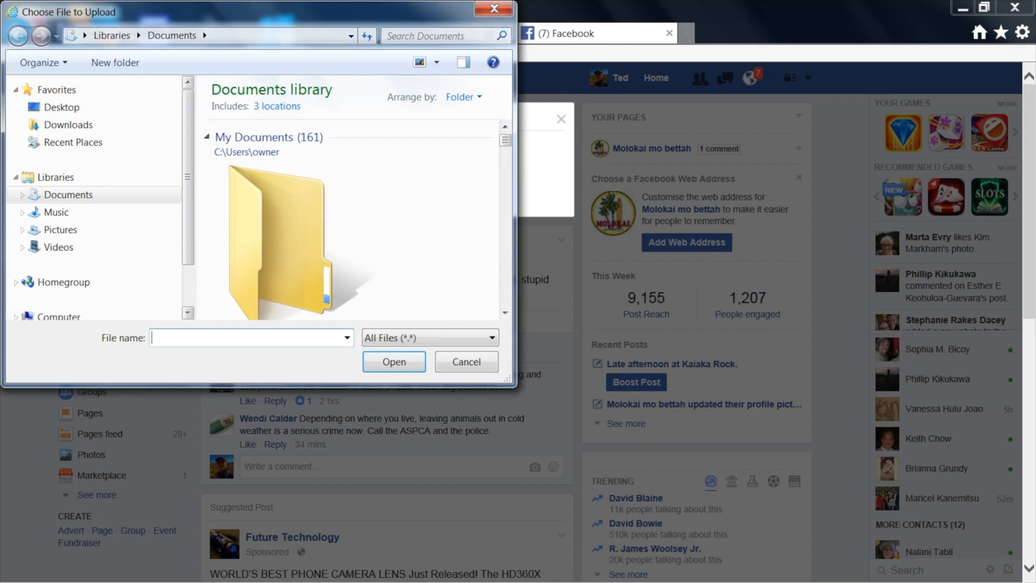
scroll(94, 197, down, 1)
scroll(94, 197, down, 1)
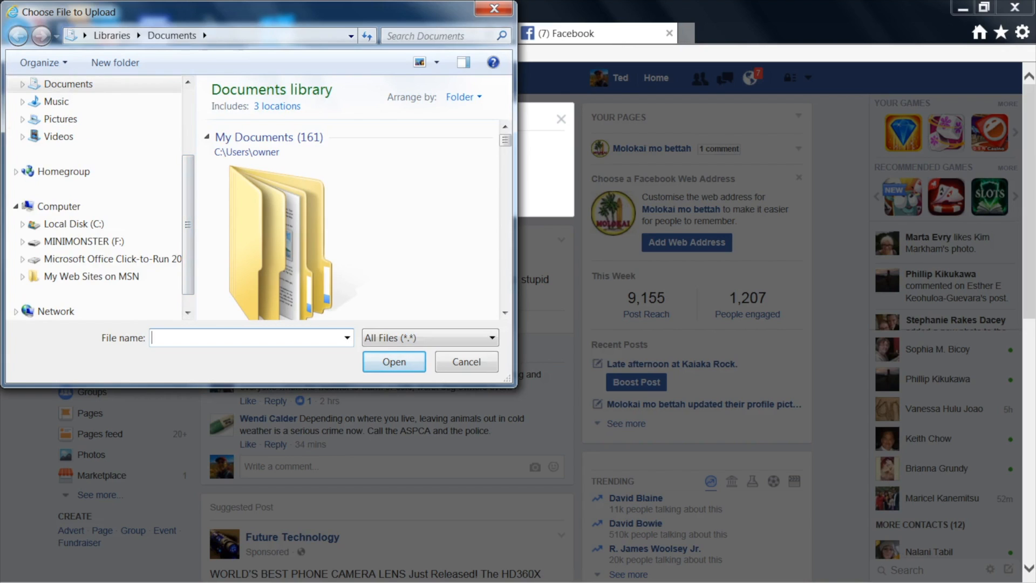
scroll(94, 253, up, 2)
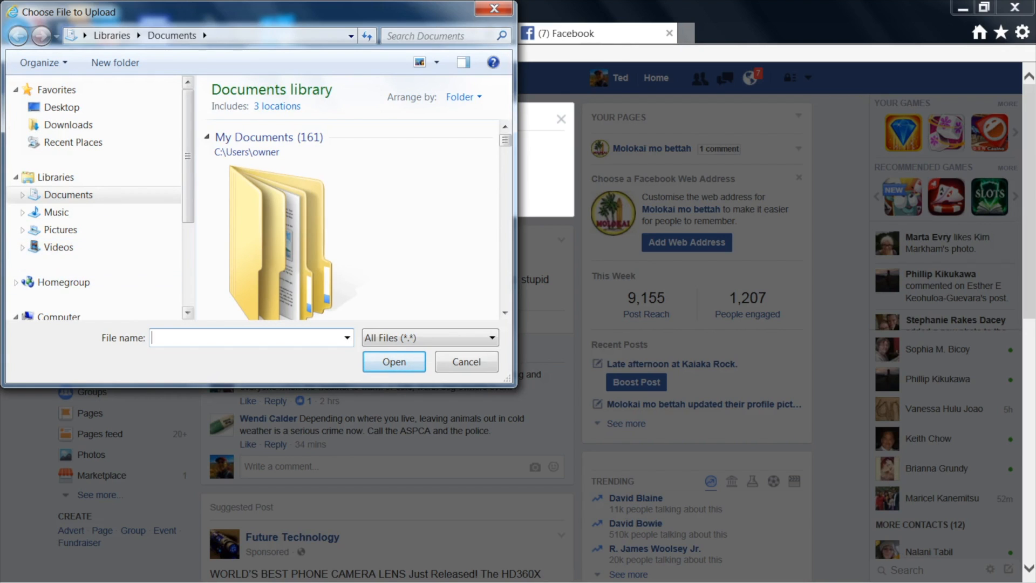
scroll(95, 189, down, 3)
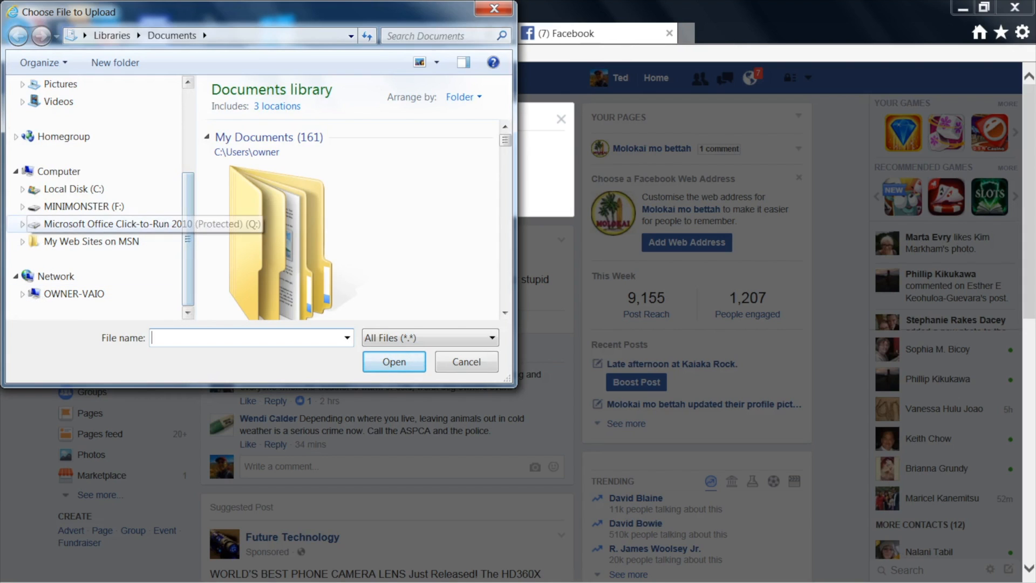
click(84, 206)
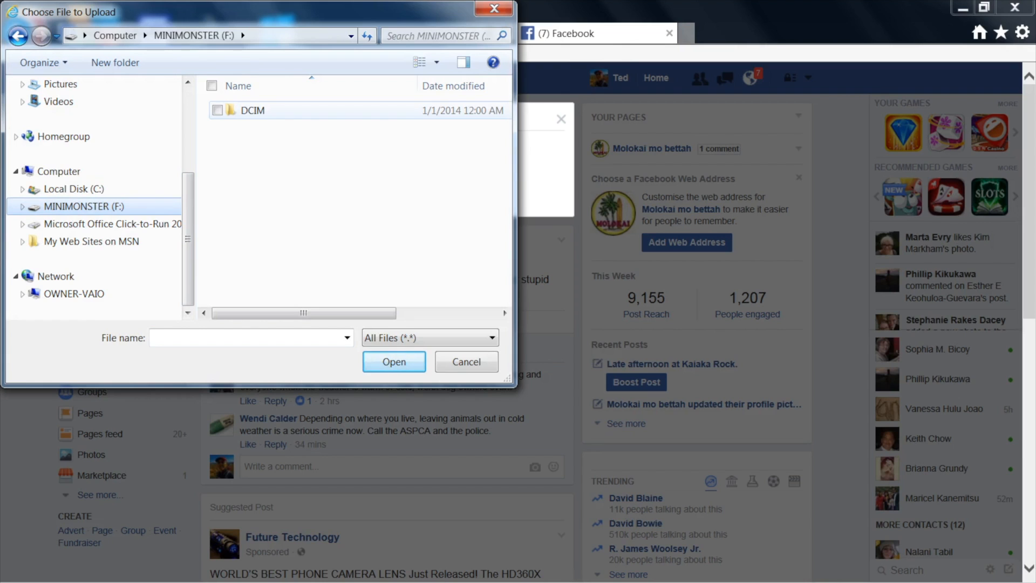
double_click(253, 110)
double_click(253, 110)
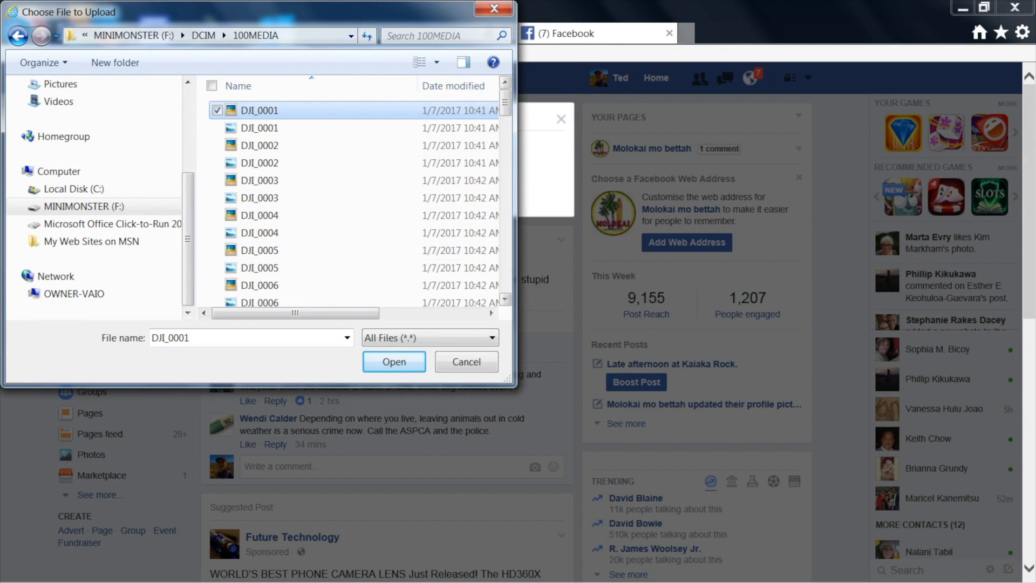
drag(505, 102, 505, 279)
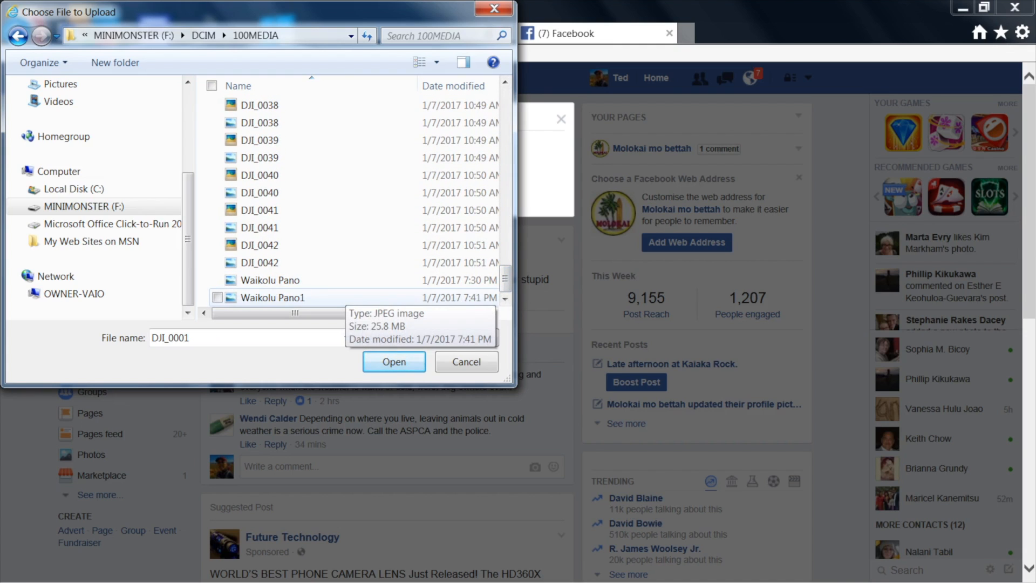
click(346, 297)
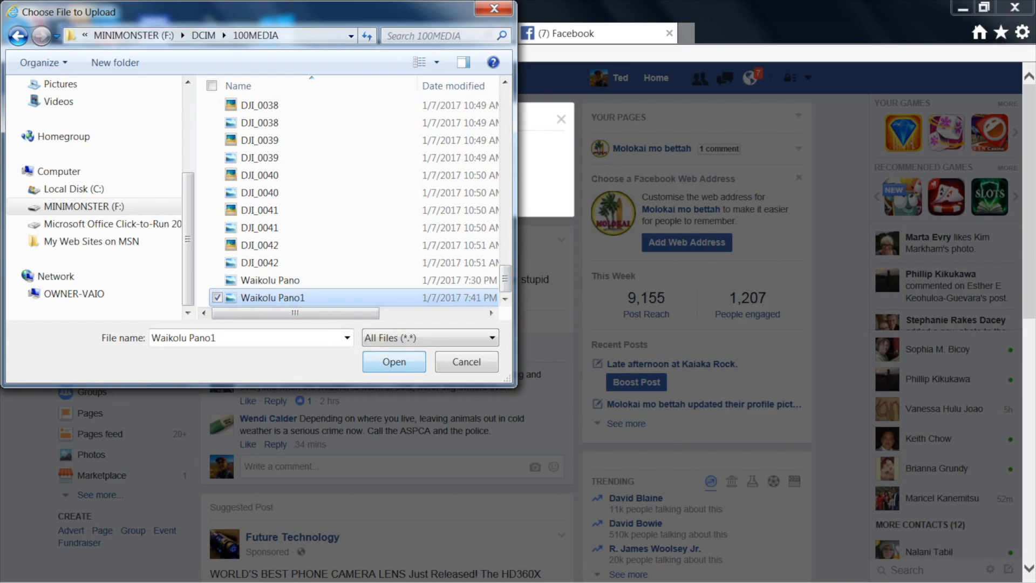
click(394, 362)
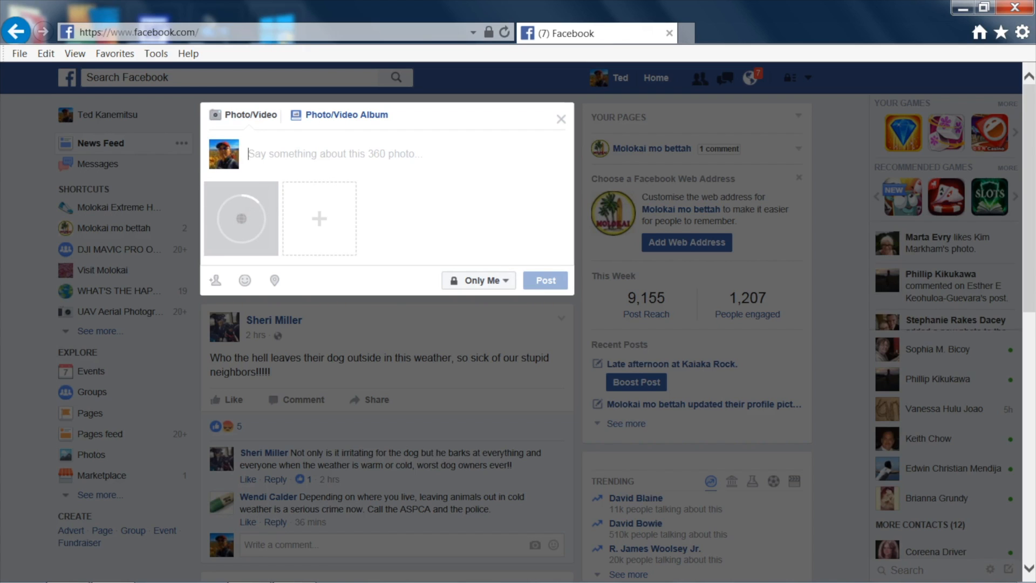
Step: Caption the 360 photo "Waikolu Valley Pano" and publish the post with its audience kept at Only Me
text(Waiko)
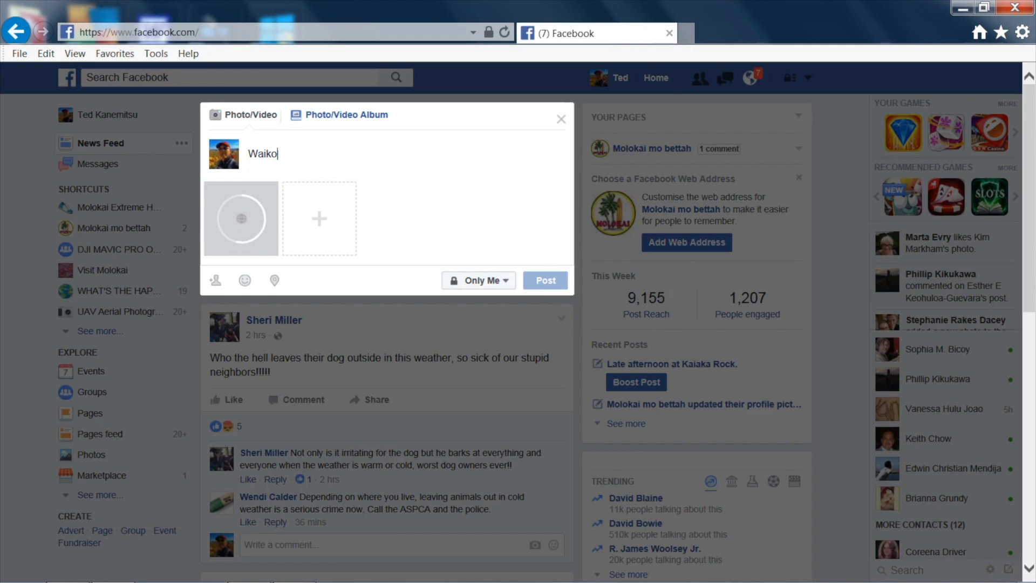
text(lu Valley Pano)
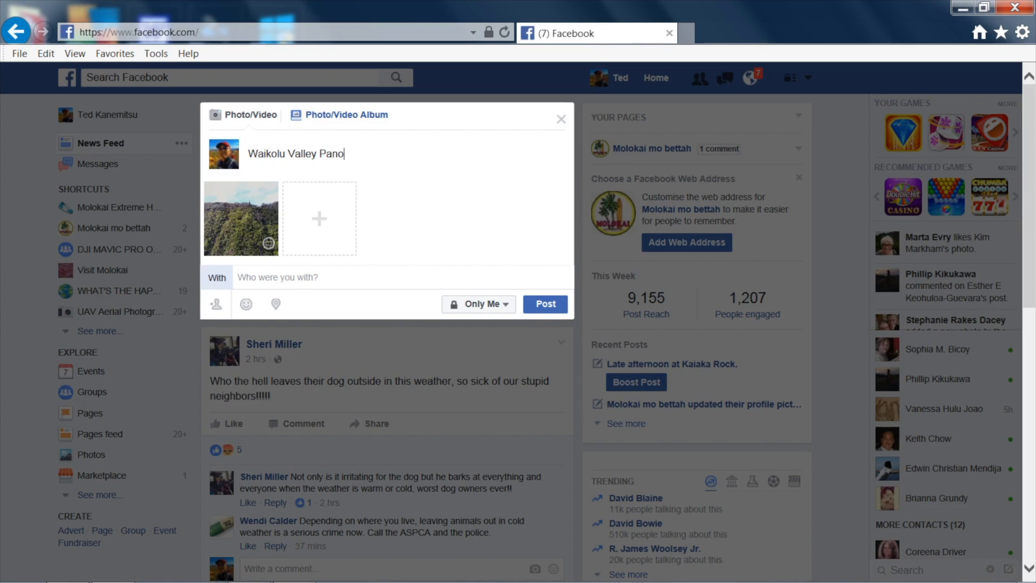
key(ctrl+a)
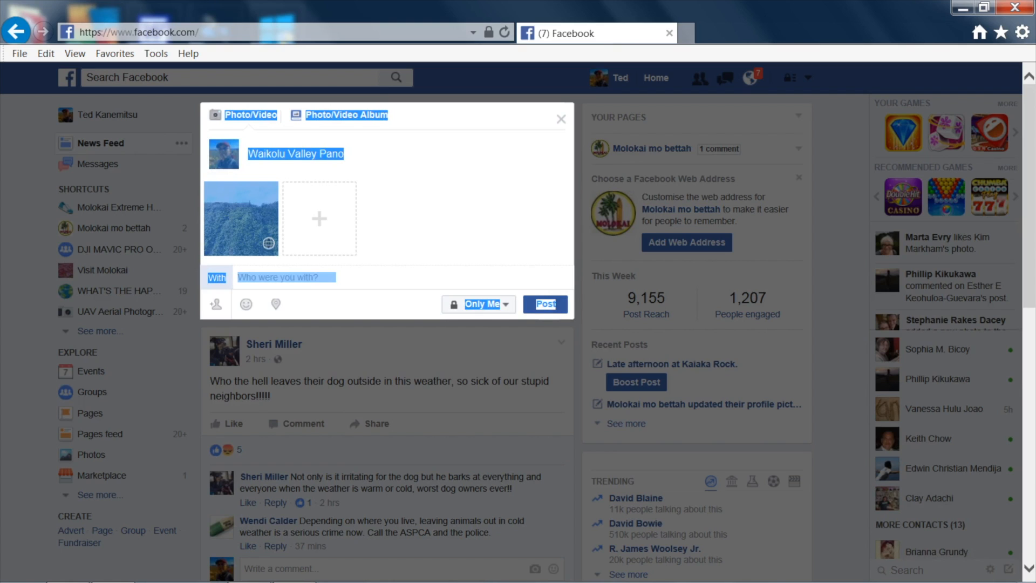
drag(223, 108, 247, 154)
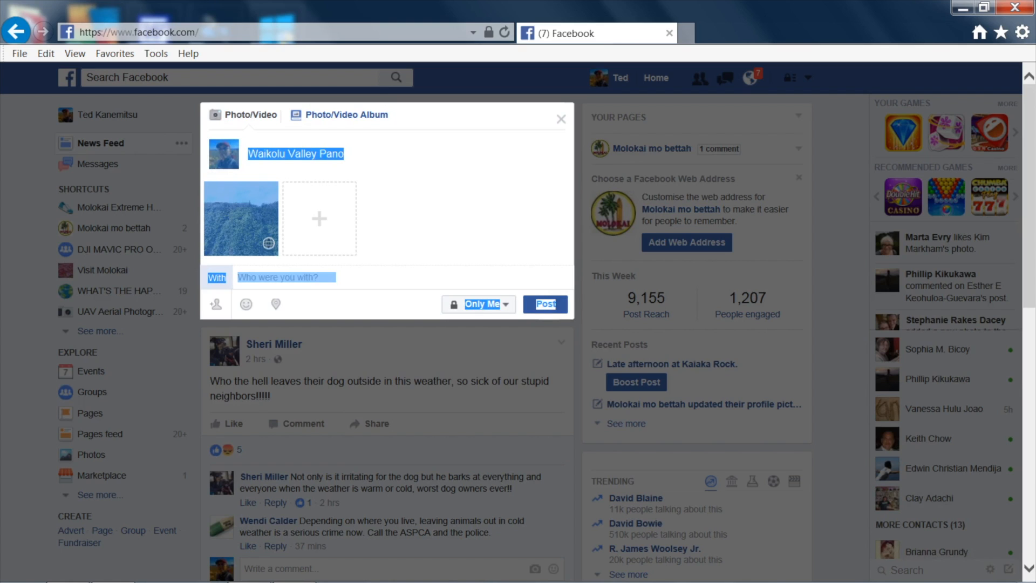
click(545, 304)
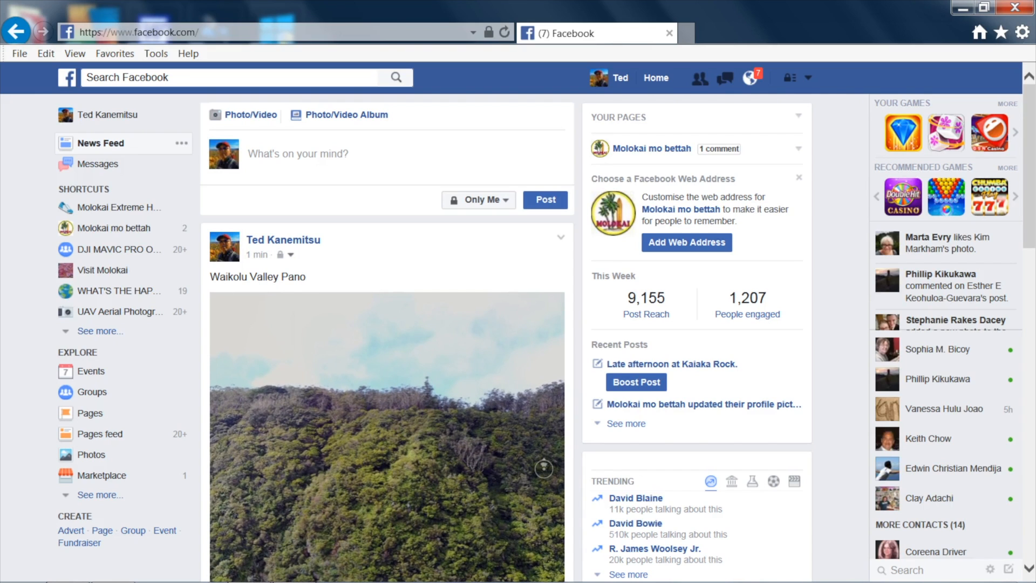
Step: Delete the published Waikolu Valley Pano post from the news feed
click(561, 237)
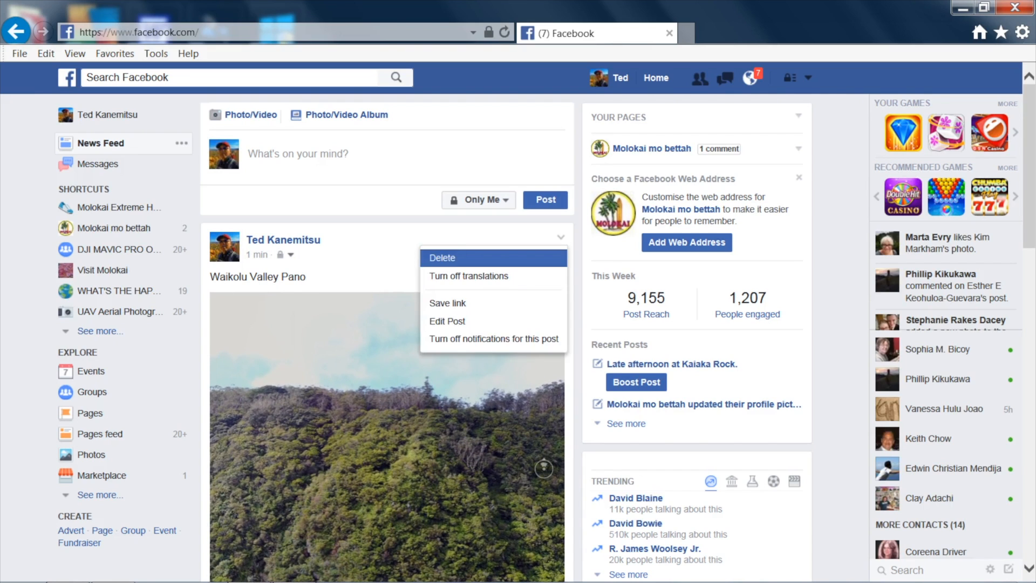
click(442, 258)
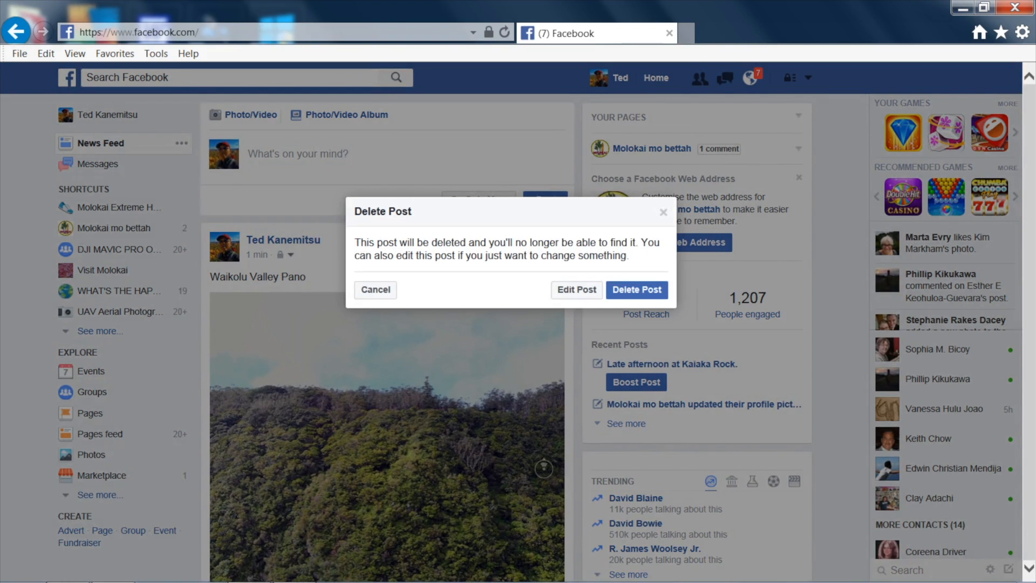
click(637, 289)
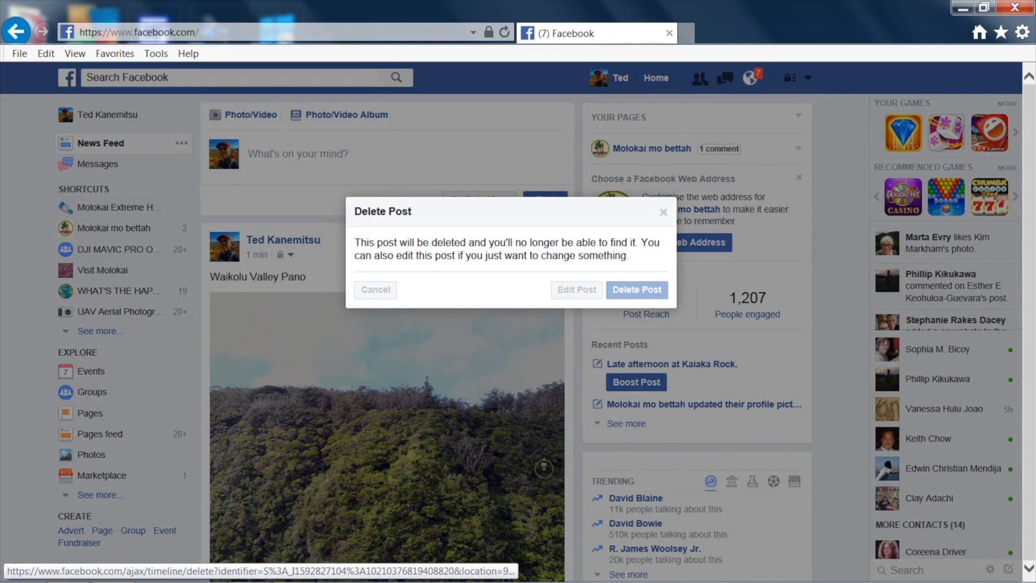